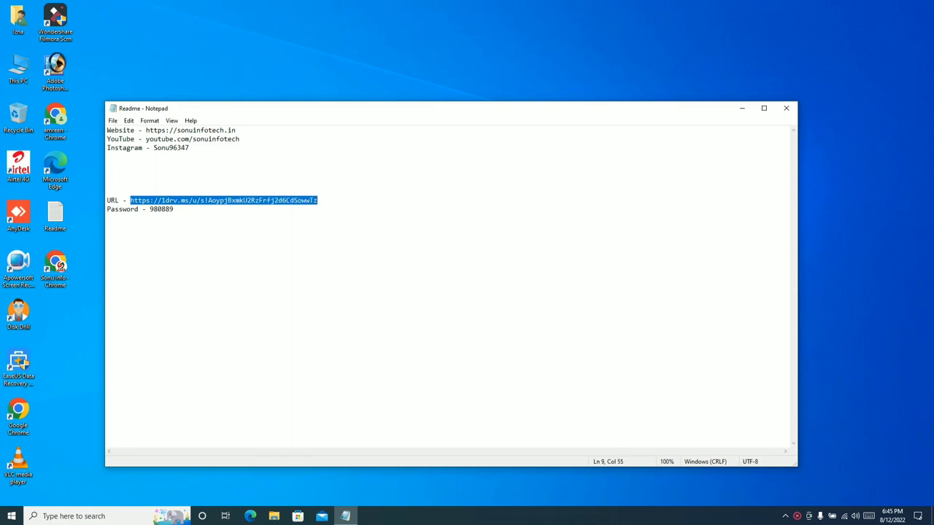
# Copy the OneDrive download URL from the Readme file and close the file.
pyautogui.rightClick(278, 200)
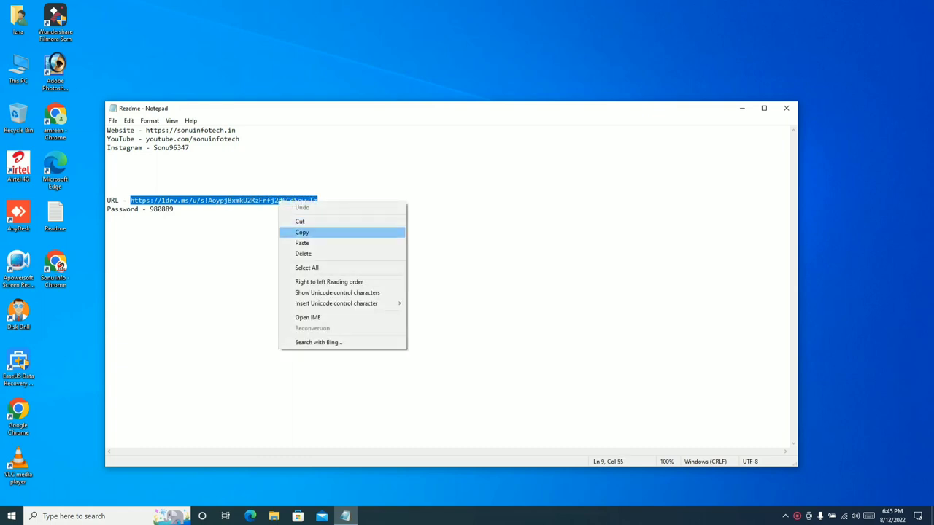
pyautogui.click(299, 231)
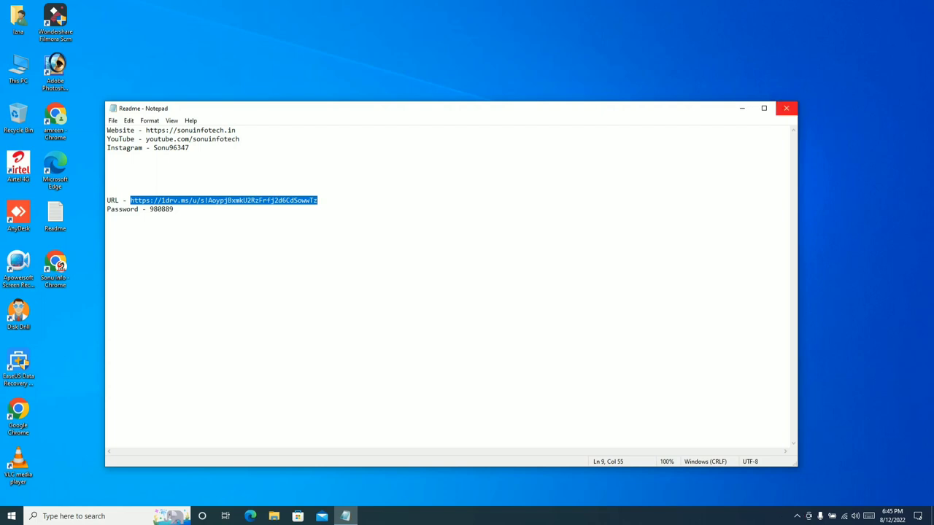
pyautogui.click(786, 108)
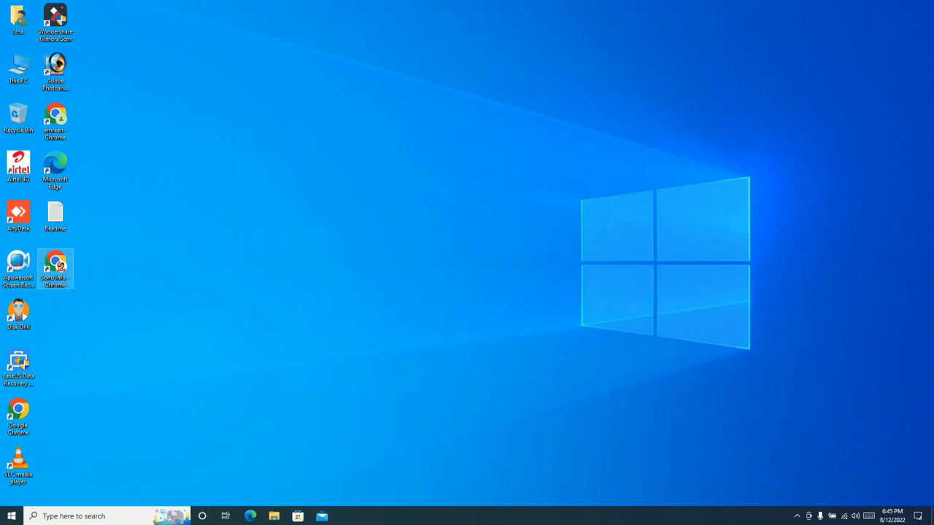
# Switch to Chrome and open the copied OneDrive link to download Jiofi 4.rar.
pyautogui.doubleClick(54, 266)
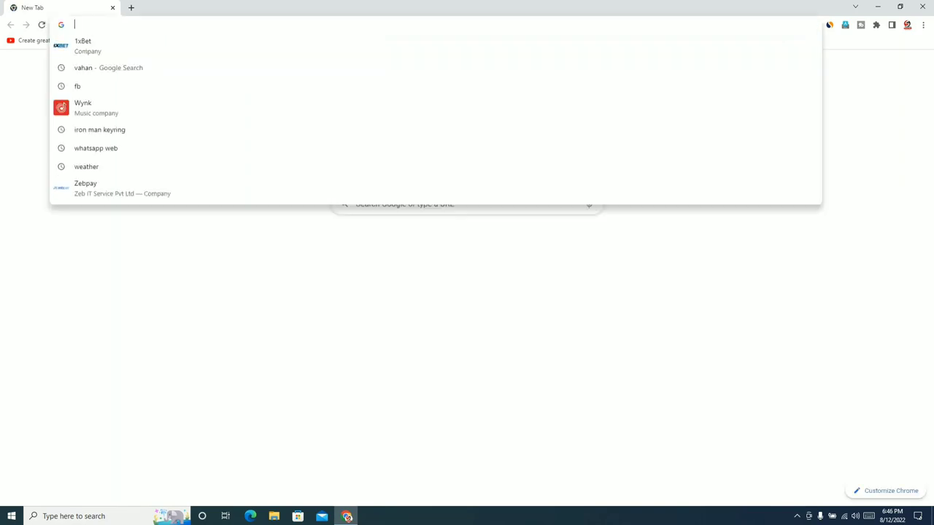
pyautogui.rightClick(77, 24)
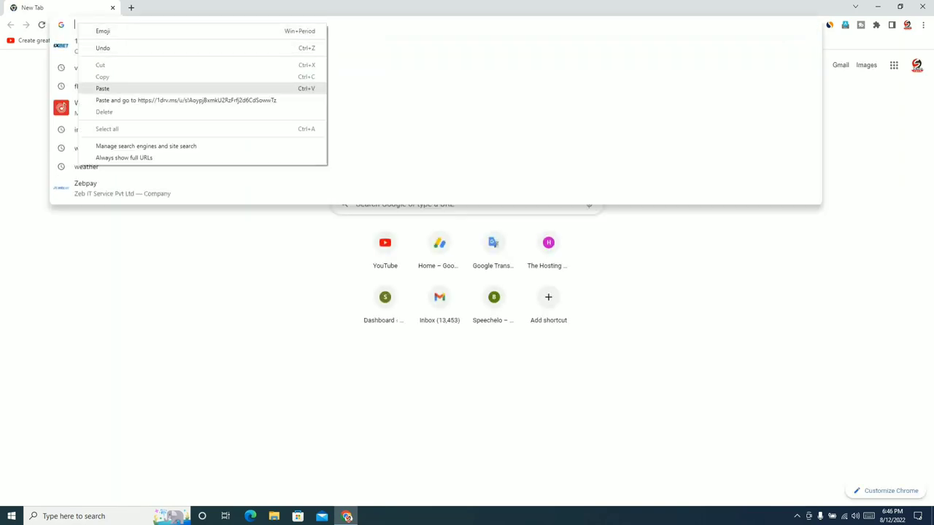
pyautogui.click(103, 88)
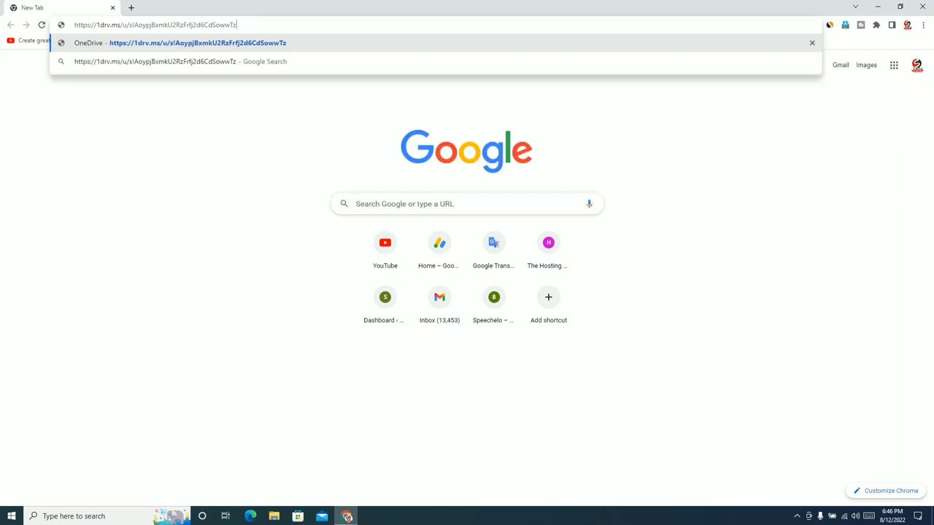
pyautogui.click(329, 42)
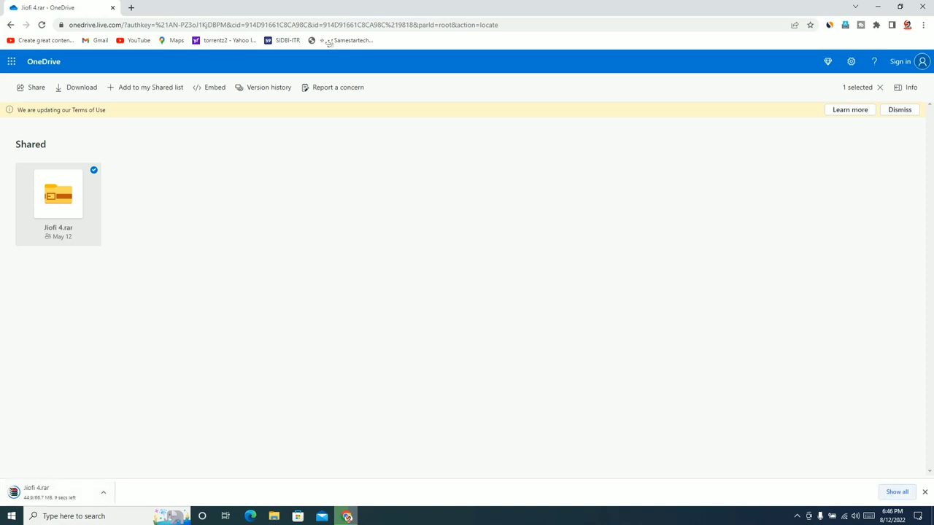
# Check the Jiofi 4.rar download in the full downloads list and close the browser.
pyautogui.click(897, 492)
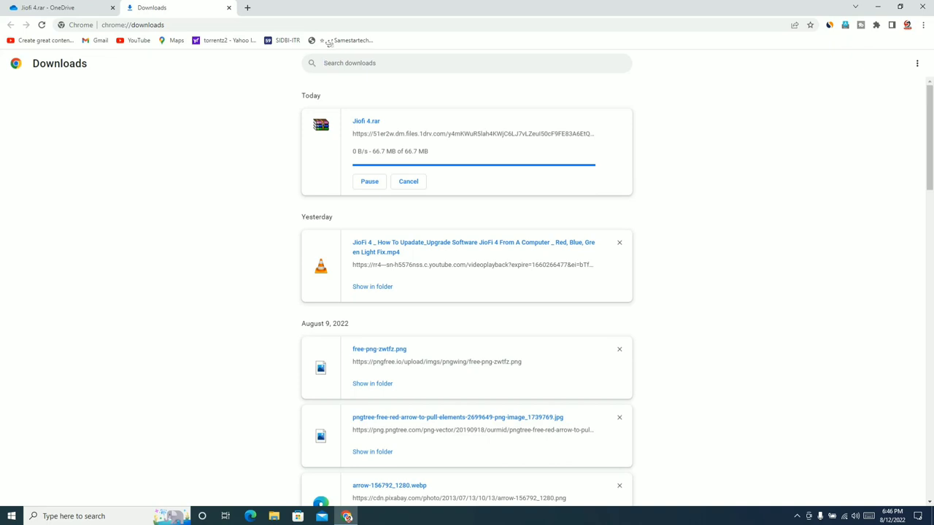
pyautogui.scroll(-3, 329, 43)
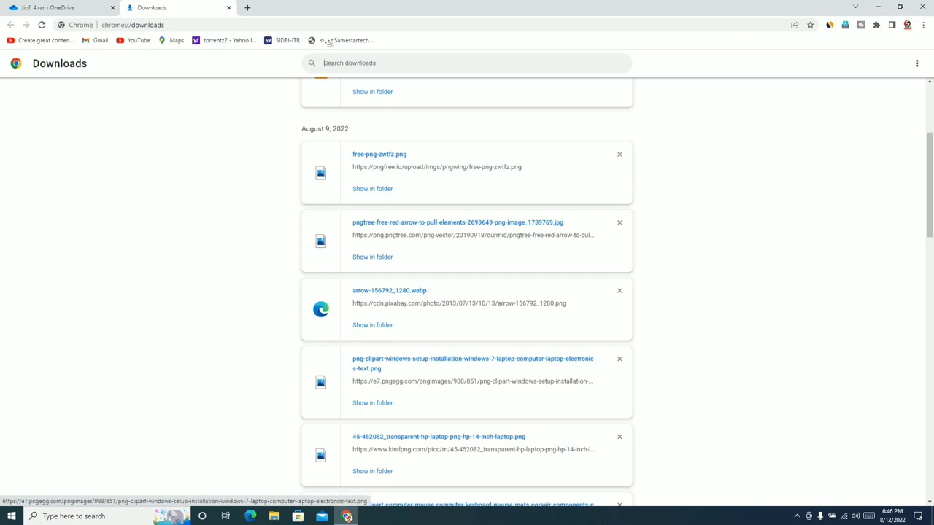
pyautogui.scroll(3, 328, 43)
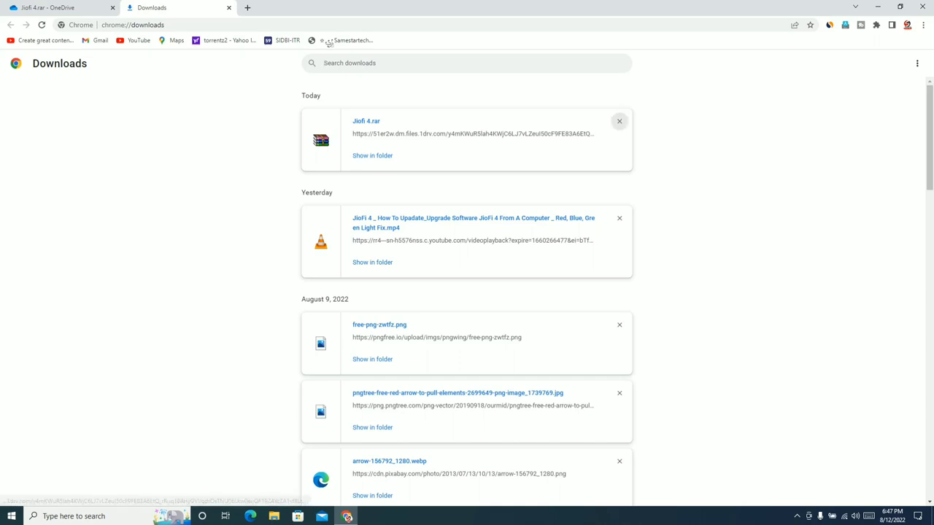
pyautogui.hotkey('alt', 'F4')
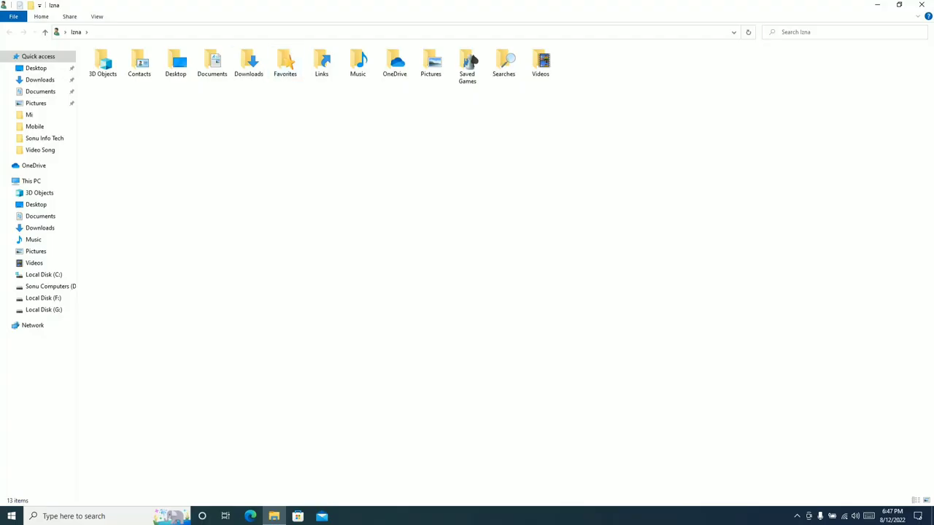
# Place the Jiofi 4 archive from the Downloads folder on the clipboard and close the folder window.
pyautogui.doubleClick(248, 64)
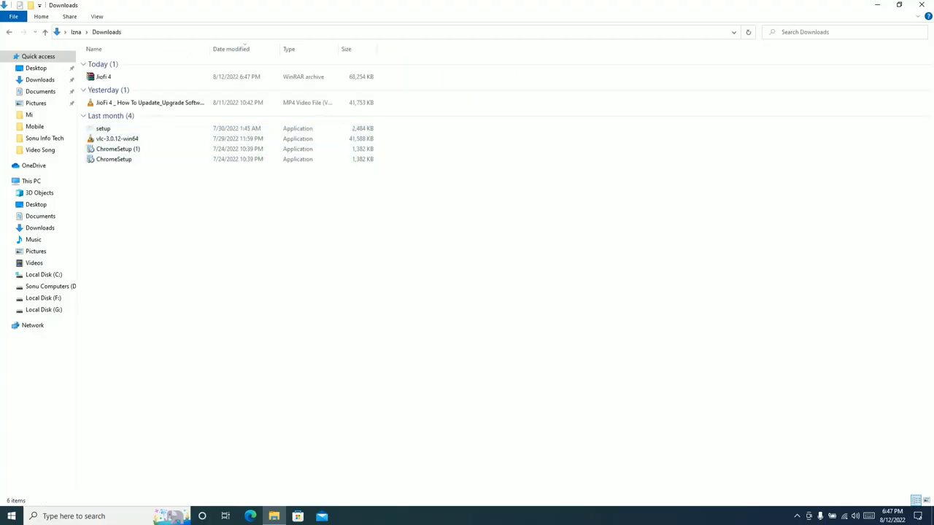
pyautogui.click(103, 77)
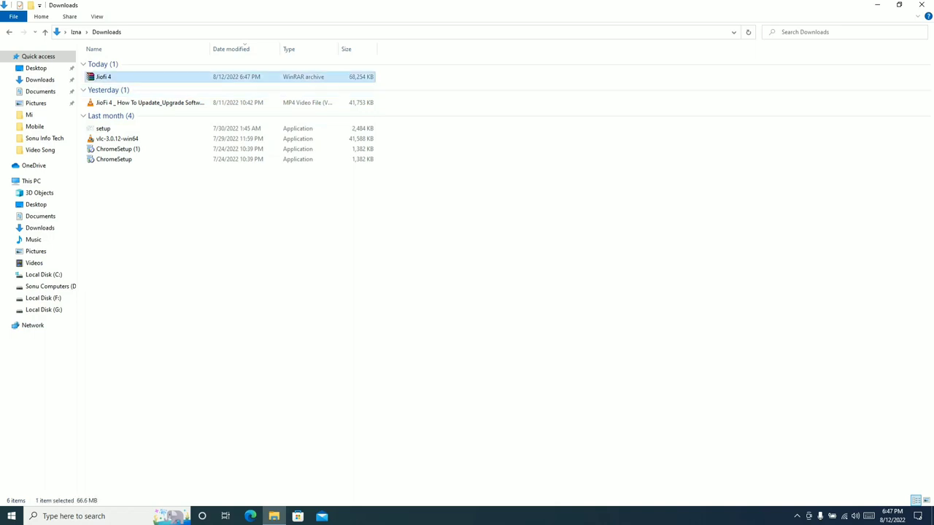
pyautogui.rightClick(98, 78)
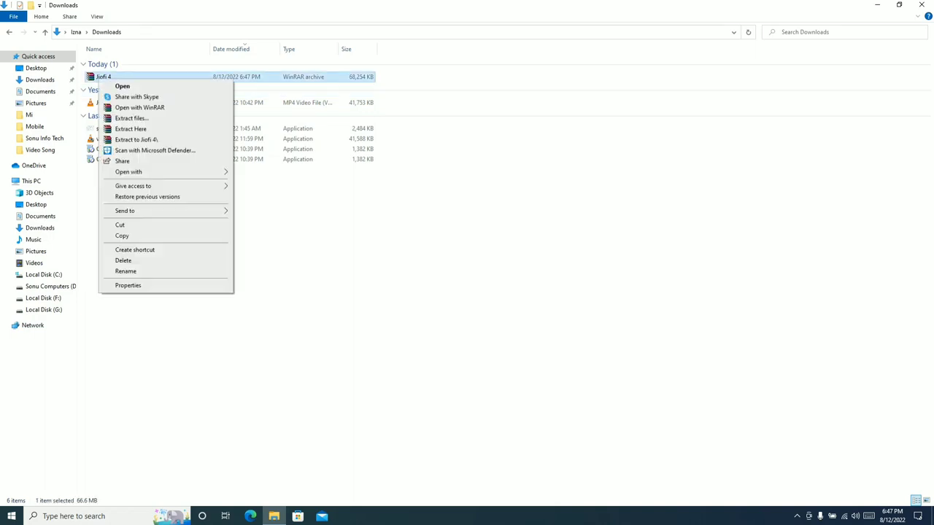
pyautogui.press('Escape')
pyautogui.press('super+Down')
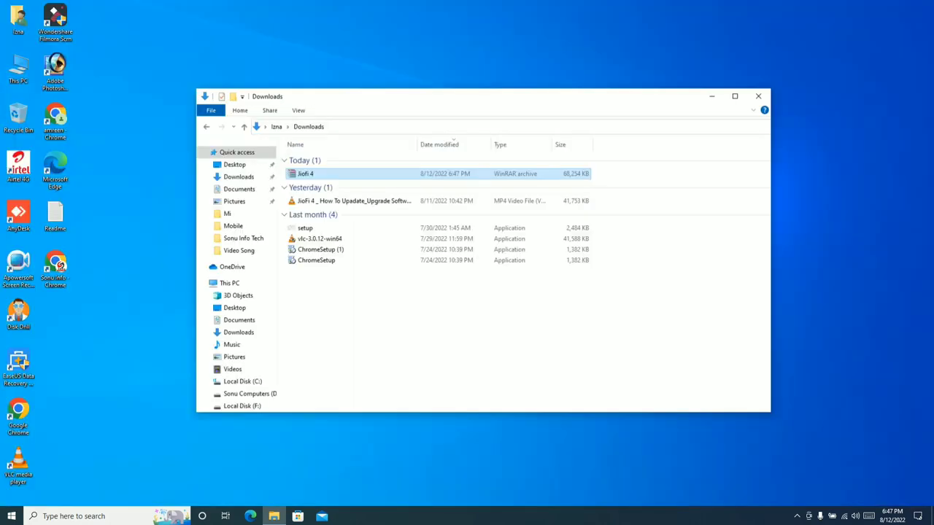
pyautogui.press('super+Down')
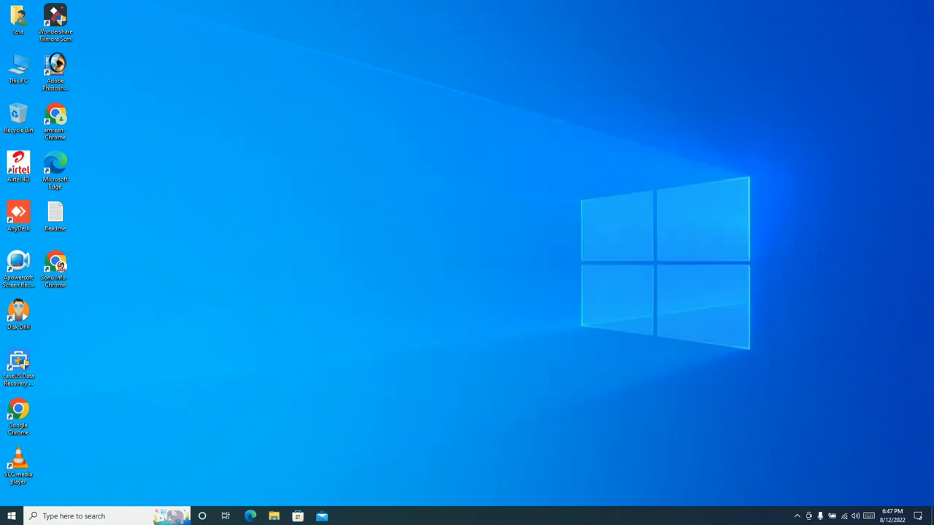
# Create a new desktop folder named Jioi-4, then open and close it.
pyautogui.rightClick(135, 195)
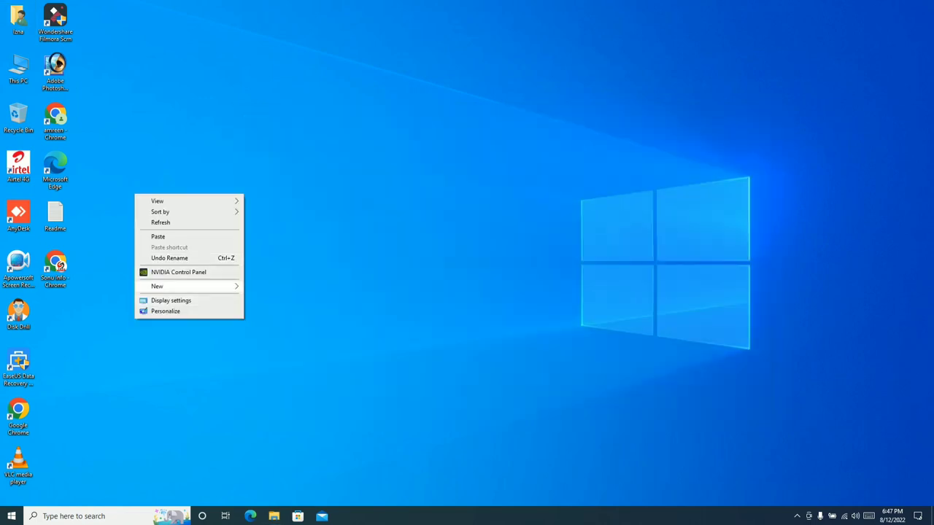
pyautogui.moveTo(189, 286)
pyautogui.click(265, 287)
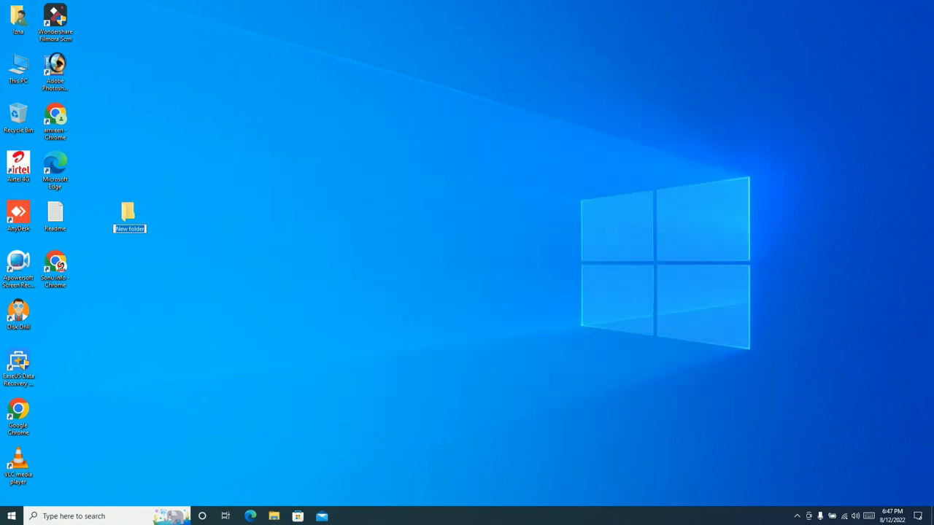
pyautogui.write('Jioi-4')
pyautogui.press('Return')
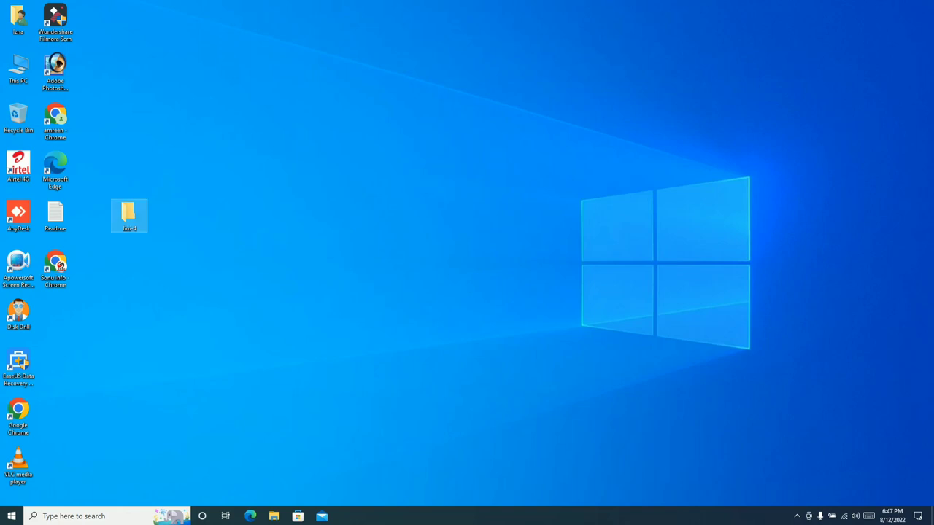
pyautogui.press('Return')
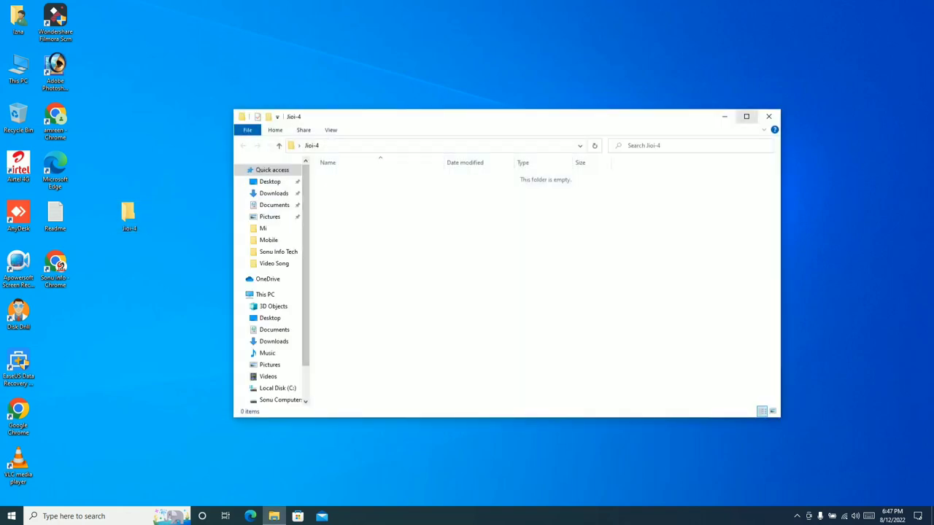
pyautogui.click(766, 114)
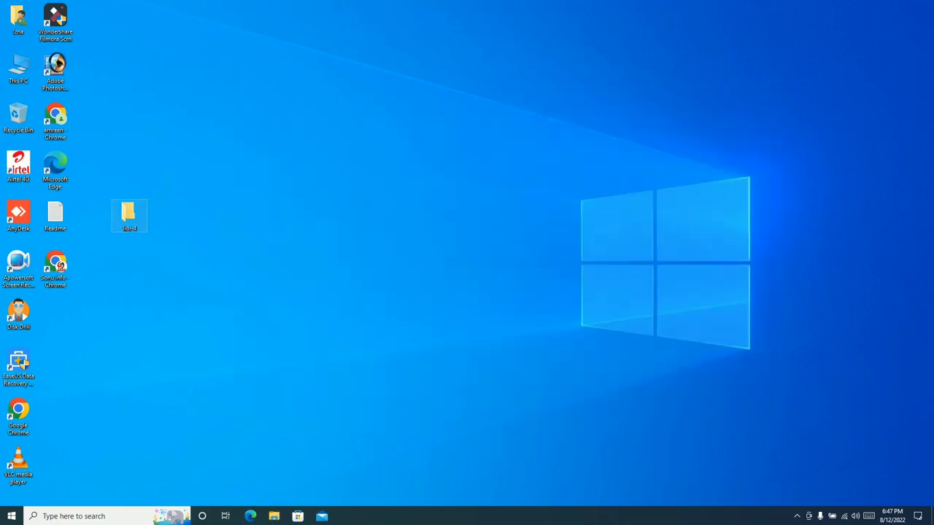
# Rename the new desktop folder to JioFi-4.
pyautogui.press('F2')
pyautogui.click(128, 228)
pyautogui.press('BackSpace')
pyautogui.write('f')
pyautogui.press('BackSpace')
pyautogui.write('F')
pyautogui.press('Return')
# Move the Readme file from the desktop into the JioFi-4 folder and refresh the desktop.
pyautogui.moveTo(56, 215); pyautogui.dragTo(128, 218)
pyautogui.rightClick(261, 147)
pyautogui.click(292, 175)
pyautogui.rightClick(260, 173)
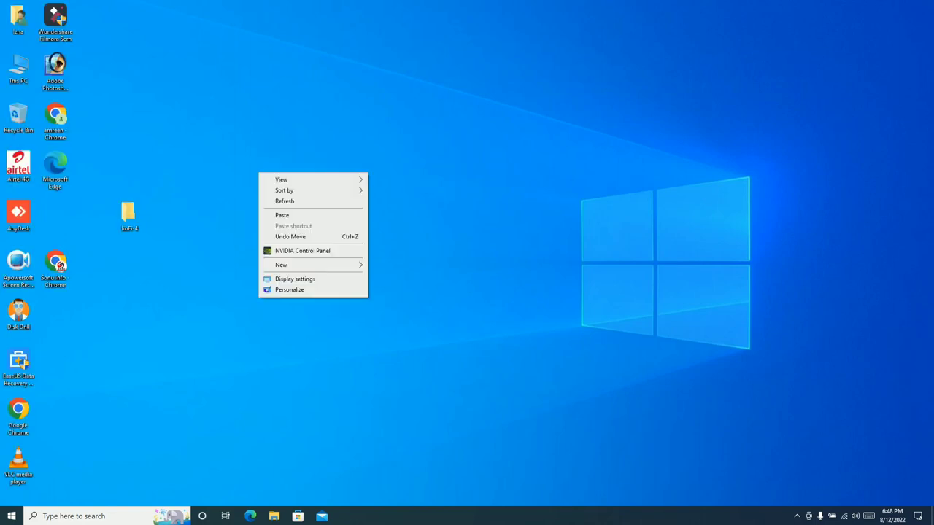
pyautogui.click(292, 202)
pyautogui.rightClick(208, 182)
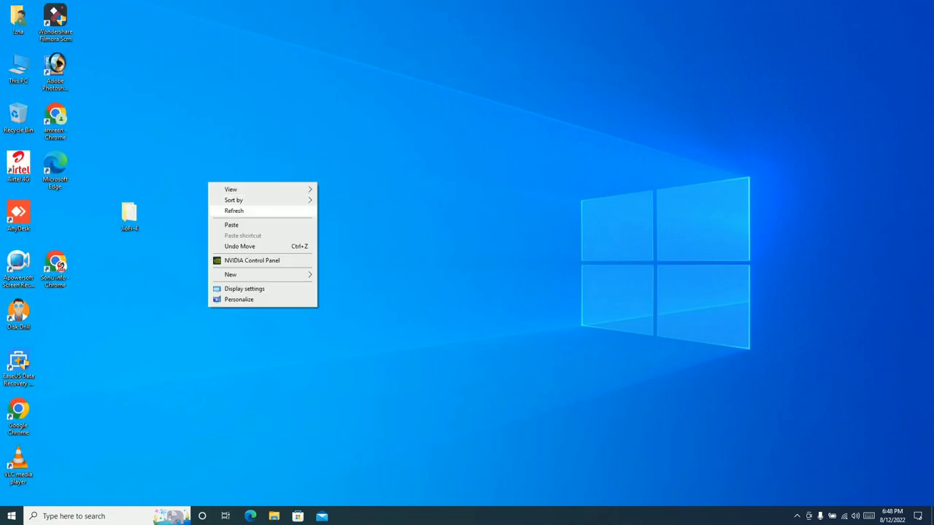
pyautogui.click(241, 210)
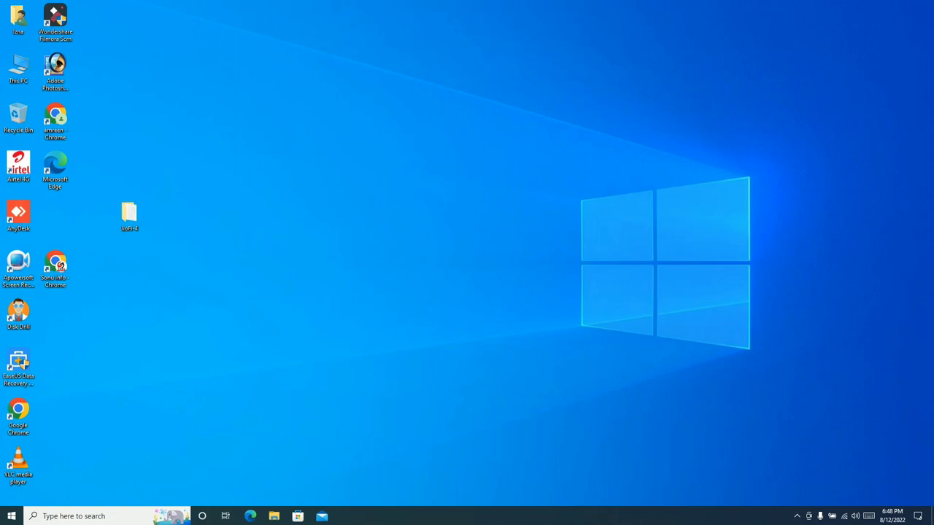
# Paste the Jiofi 4 archive into the JioFi-4 desktop folder.
pyautogui.doubleClick(130, 215)
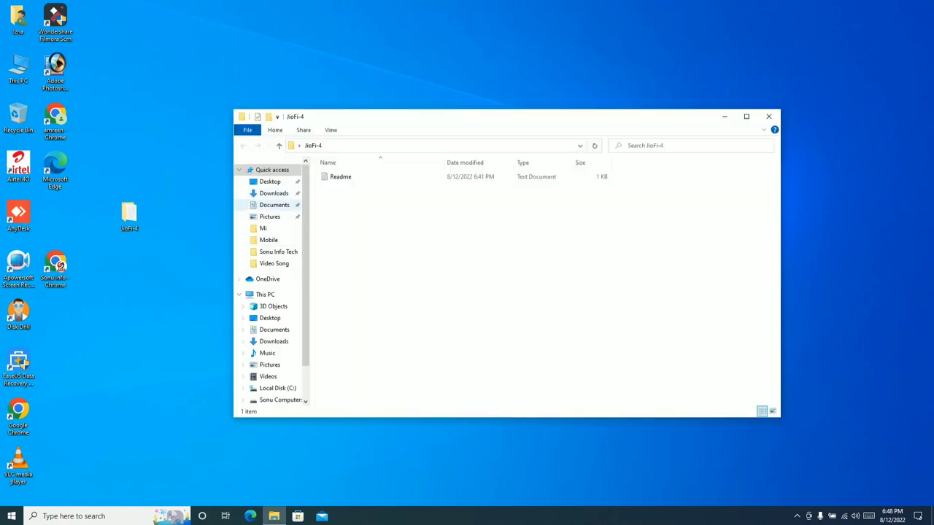
pyautogui.rightClick(367, 200)
pyautogui.click(390, 268)
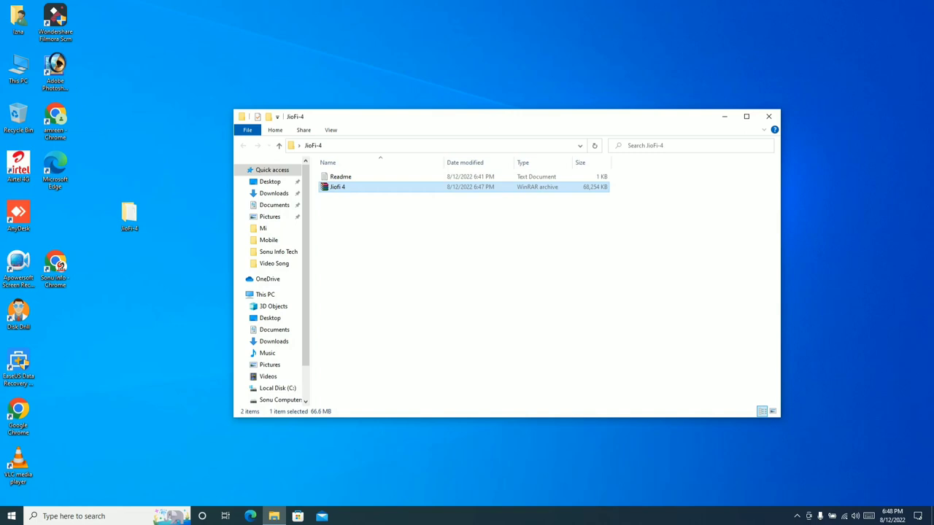
# Start extracting the Jiofi 4 archive into its own Jiofi 4 subfolder and turn off Caps Lock for the password.
pyautogui.rightClick(328, 188)
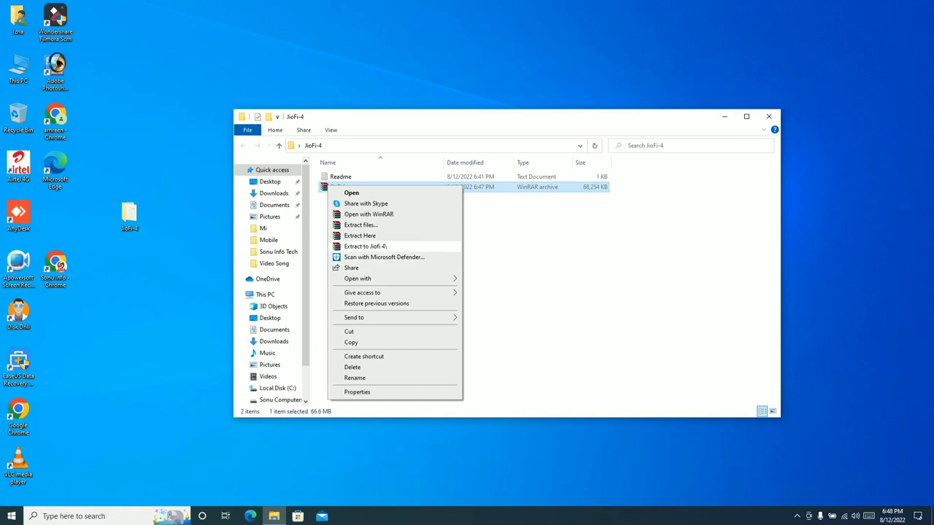
pyautogui.click(364, 245)
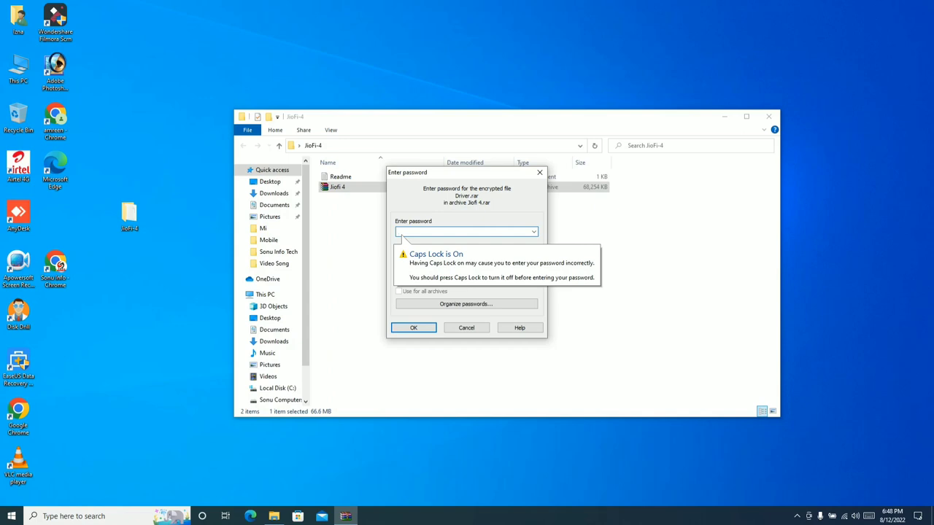
pyautogui.press('capslock')
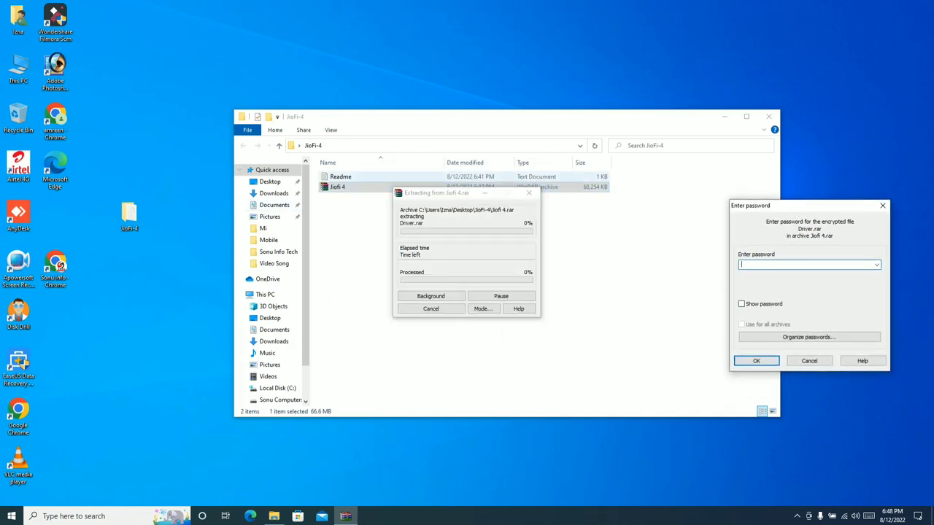
# Open the Readme file in the JioFi-4 folder and copy the archive password from it.
pyautogui.click(340, 176)
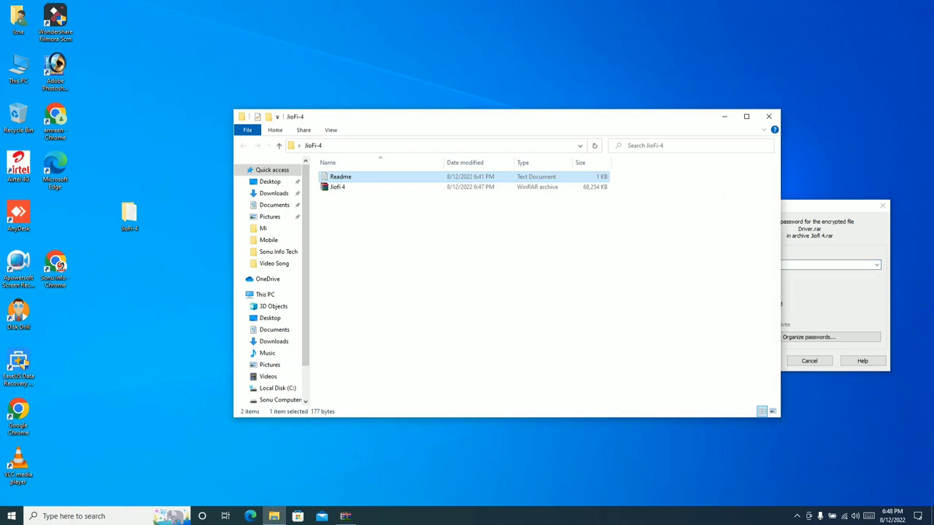
pyautogui.press('Return')
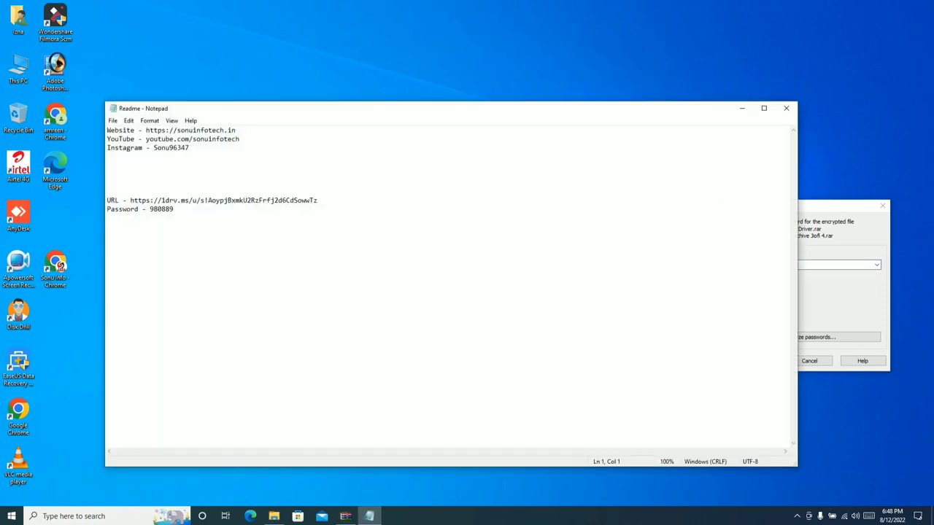
pyautogui.moveTo(107, 209); pyautogui.dragTo(174, 209)
pyautogui.press('Right')
pyautogui.hotkey('shift', 'Left')
pyautogui.hotkey('shift', 'Left')
pyautogui.hotkey('shift', 'Left')
pyautogui.hotkey('shift', 'Left')
pyautogui.hotkey('shift', 'Left')
pyautogui.hotkey('shift', 'Left')
pyautogui.rightClick(169, 208)
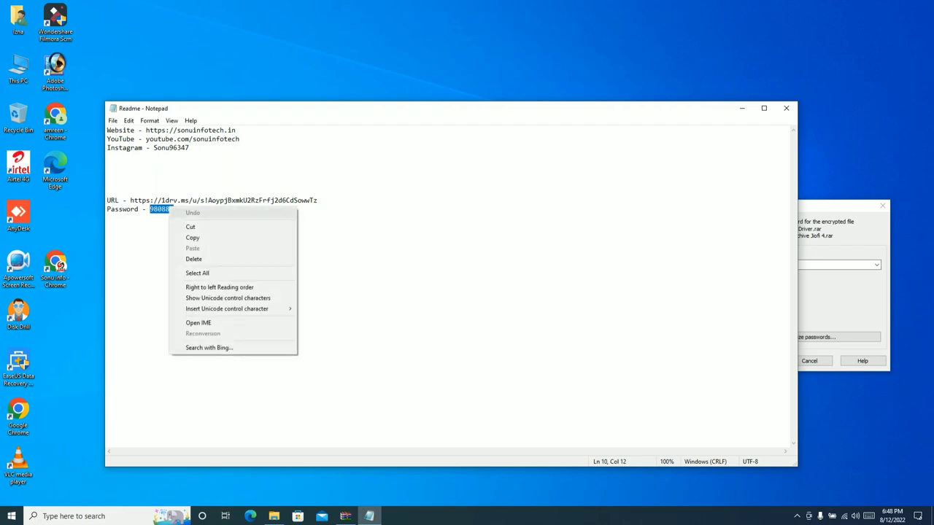
pyautogui.click(183, 237)
# Paste the archive password into WinRAR's password prompt, run the extraction, and close the Readme file.
pyautogui.hotkey('alt', 'Tab')
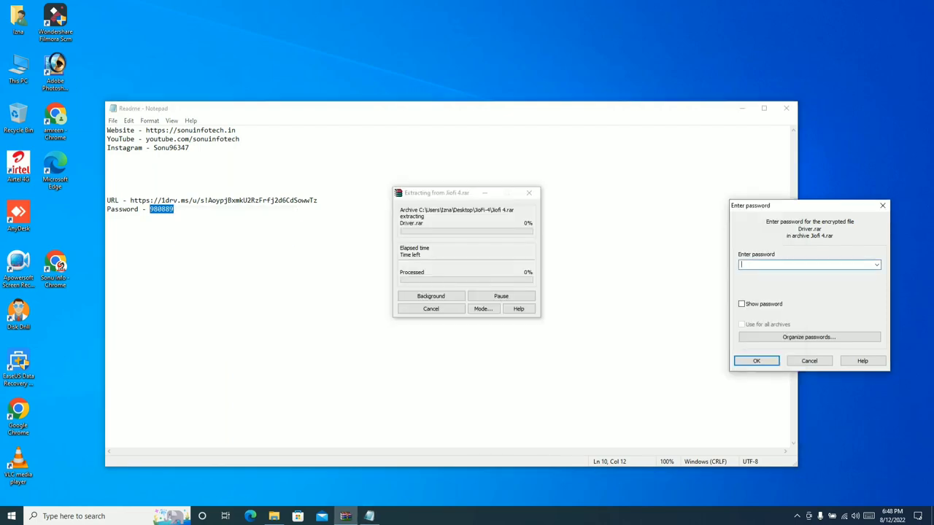
pyautogui.rightClick(743, 265)
pyautogui.click(773, 305)
pyautogui.press('Return')
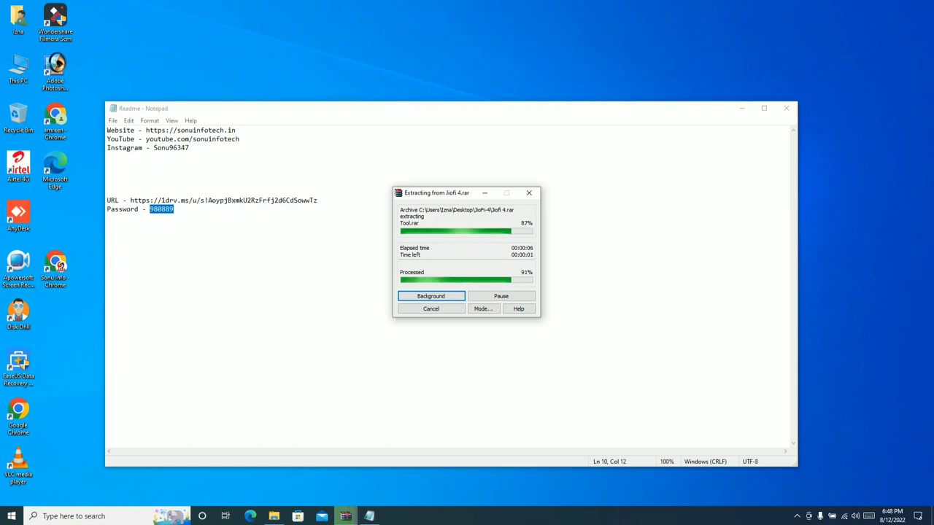
pyautogui.click(786, 108)
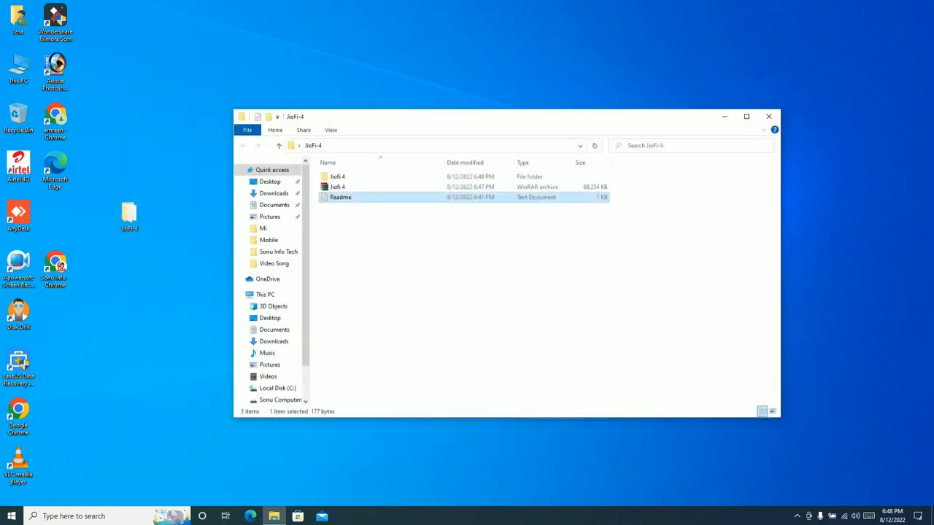
# Open the extracted Jiofi 4 subfolder and examine the contents of its Driver and Tool archives.
pyautogui.click(337, 177)
pyautogui.doubleClick(337, 177)
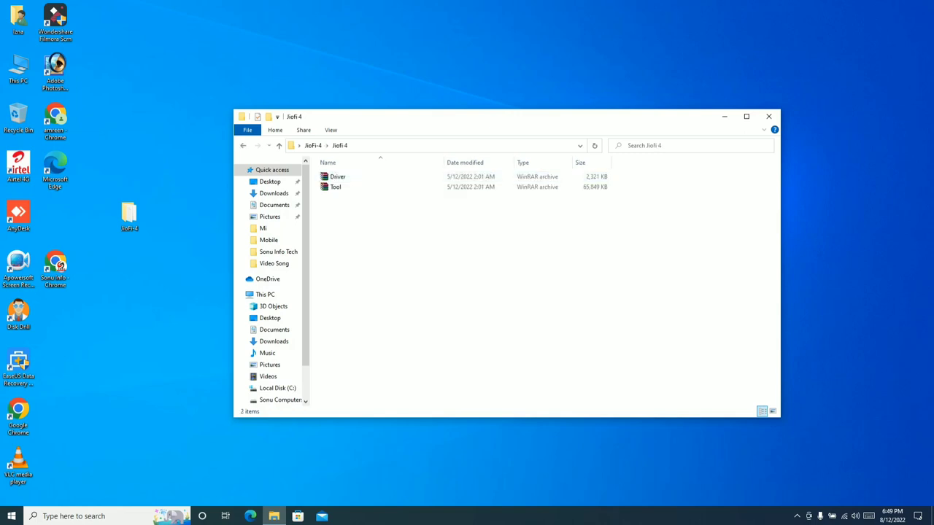
pyautogui.click(337, 177)
pyautogui.click(336, 186)
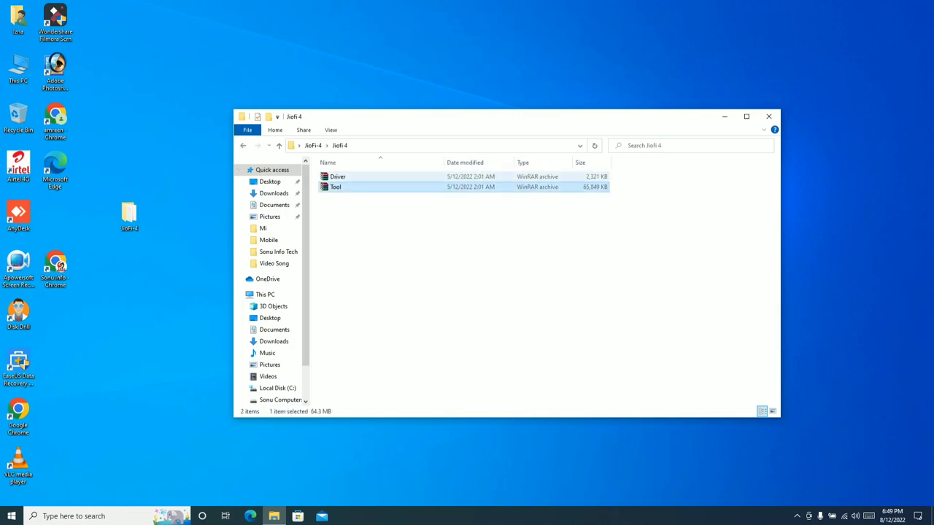
pyautogui.click(337, 177)
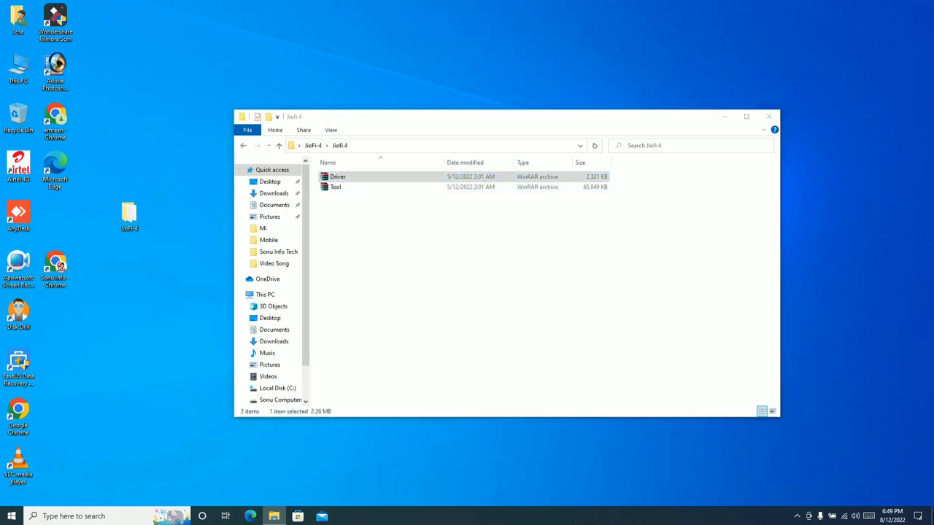
pyautogui.click(79, 148)
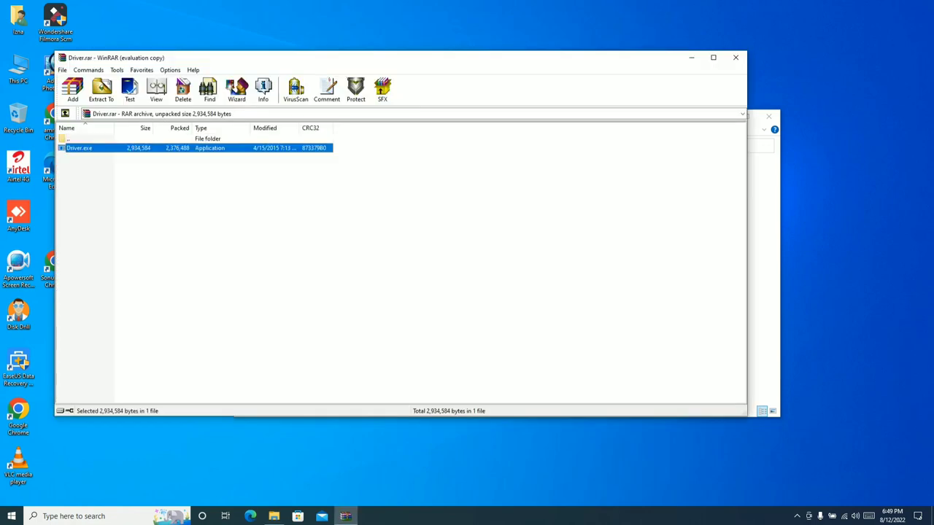
pyautogui.press('Escape')
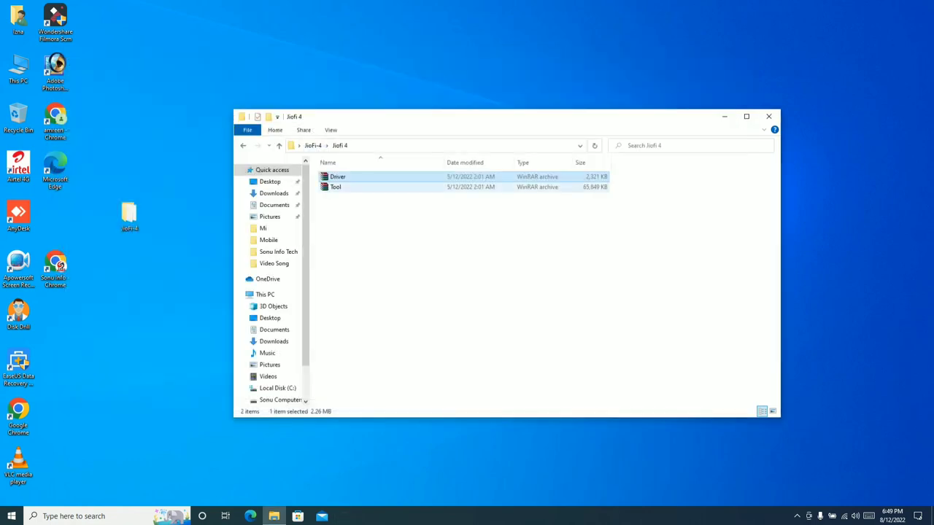
pyautogui.click(334, 186)
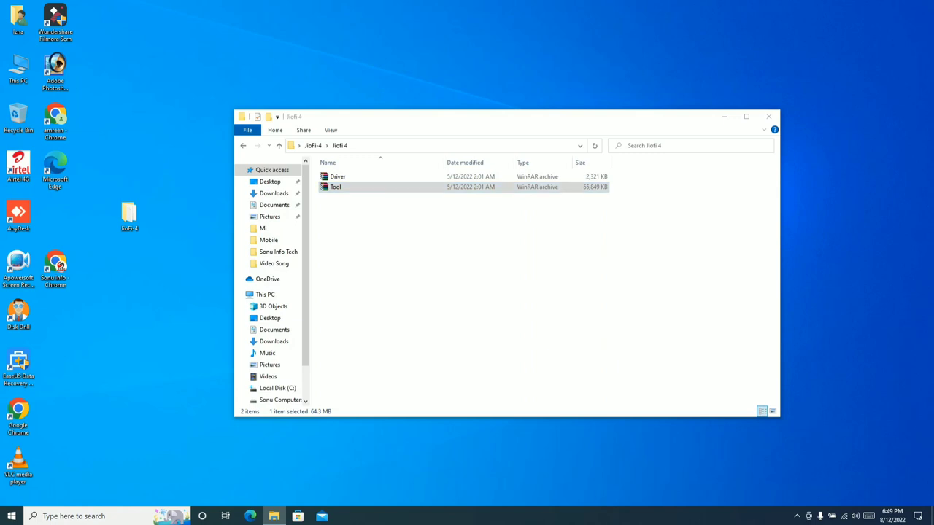
pyautogui.click(76, 147)
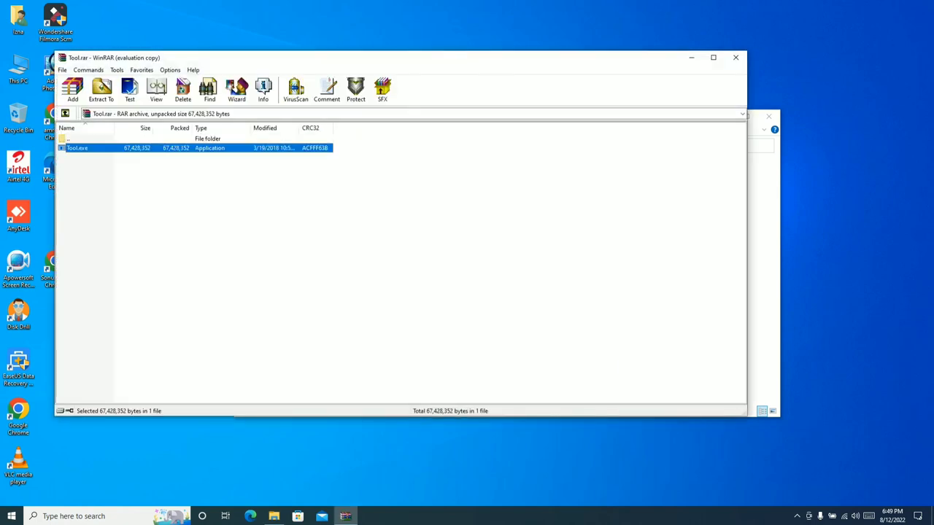
pyautogui.click(736, 57)
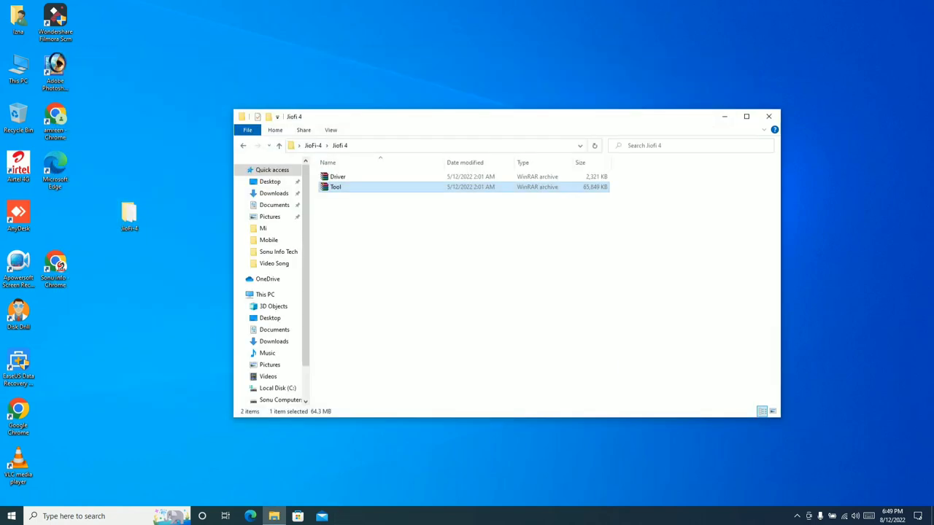
# Extract the Driver and Tool archives directly into the Jiofi 4 subfolder.
pyautogui.click(337, 176)
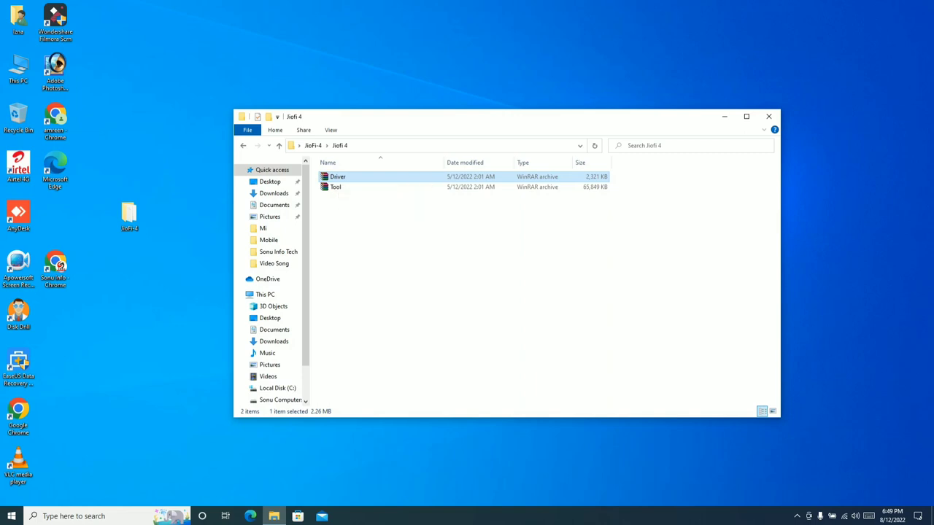
pyautogui.rightClick(336, 177)
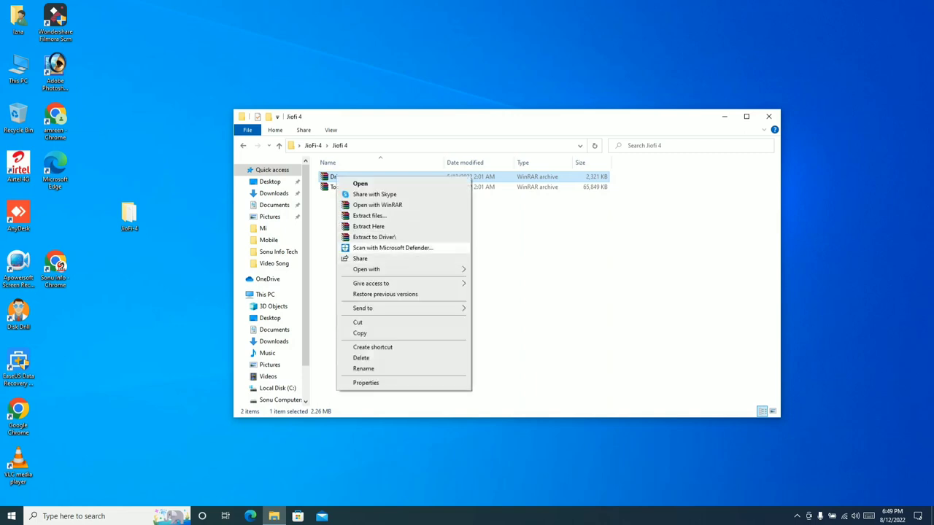
pyautogui.click(368, 226)
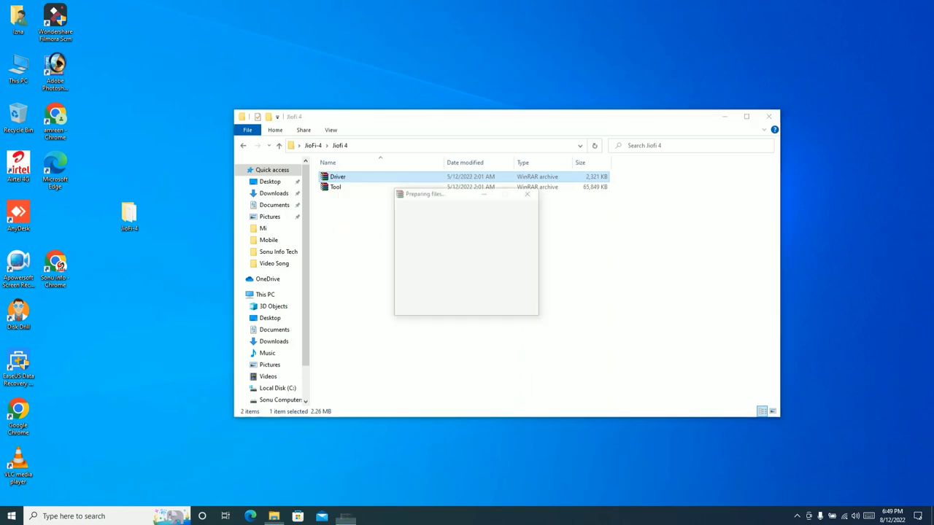
pyautogui.rightClick(332, 198)
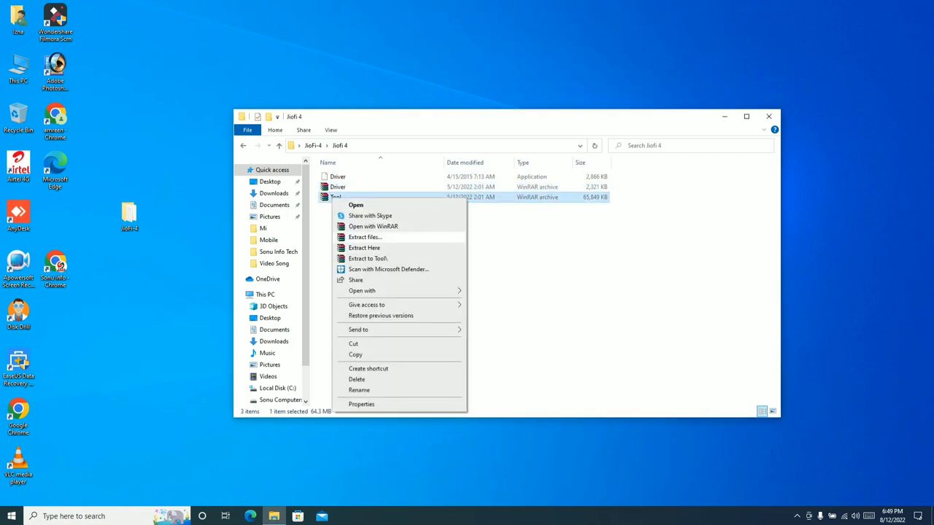
pyautogui.click(364, 248)
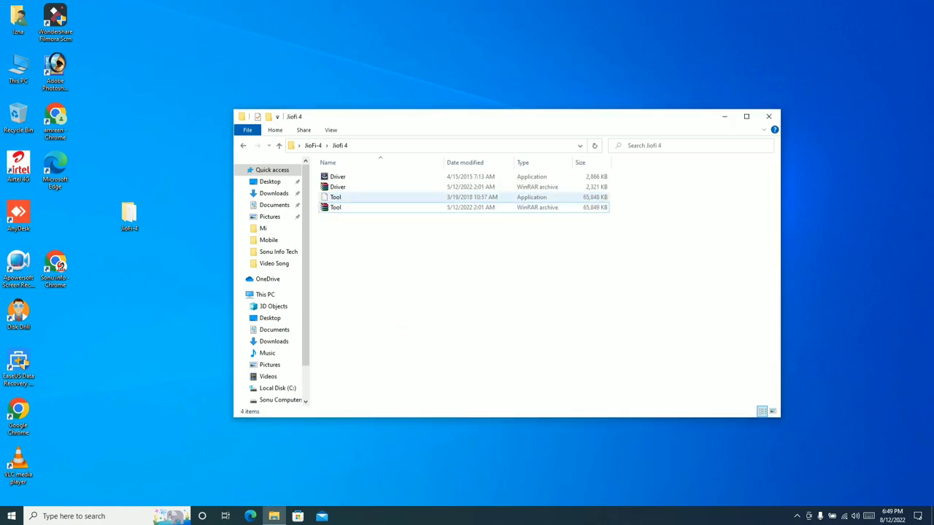
pyautogui.rightClick(351, 251)
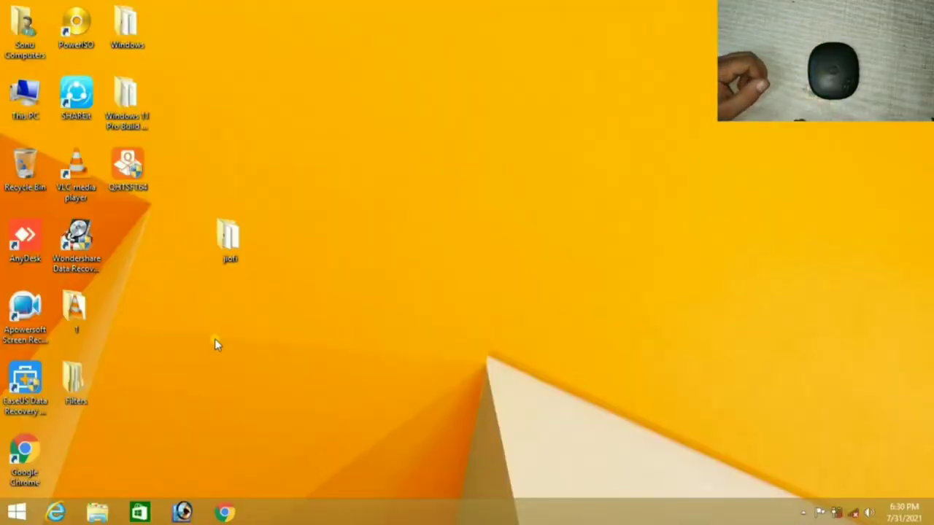
# Open the jiofi folder on the desktop and connect the computer to the Sonu Computers Wi-Fi network.
pyautogui.doubleClick(231, 238)
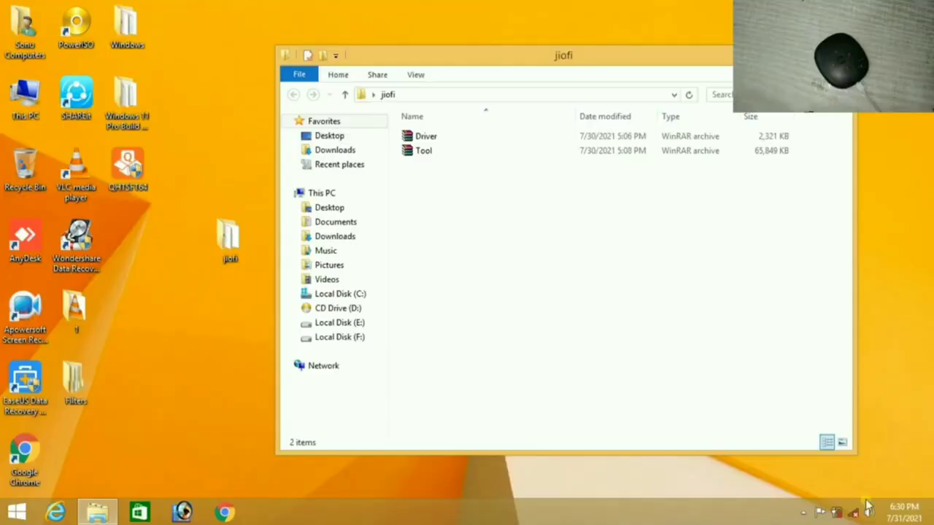
pyautogui.click(854, 510)
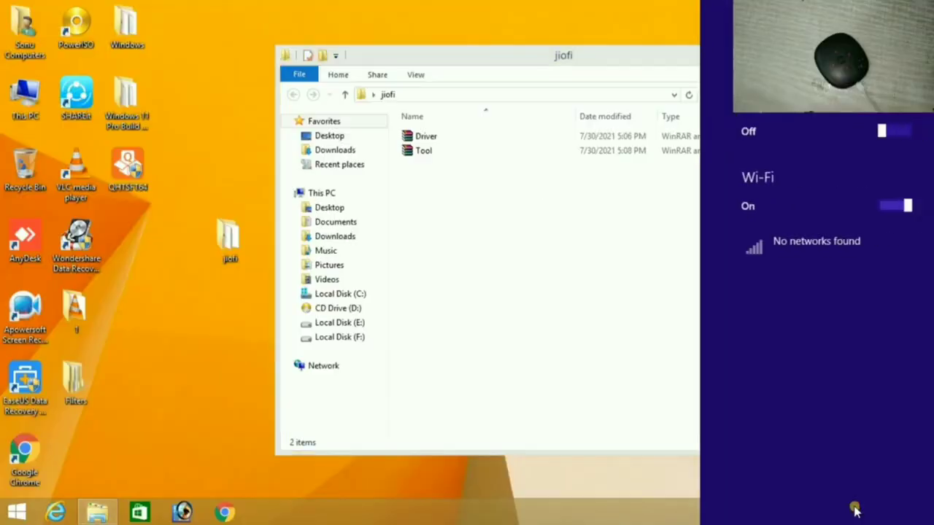
pyautogui.click(802, 248)
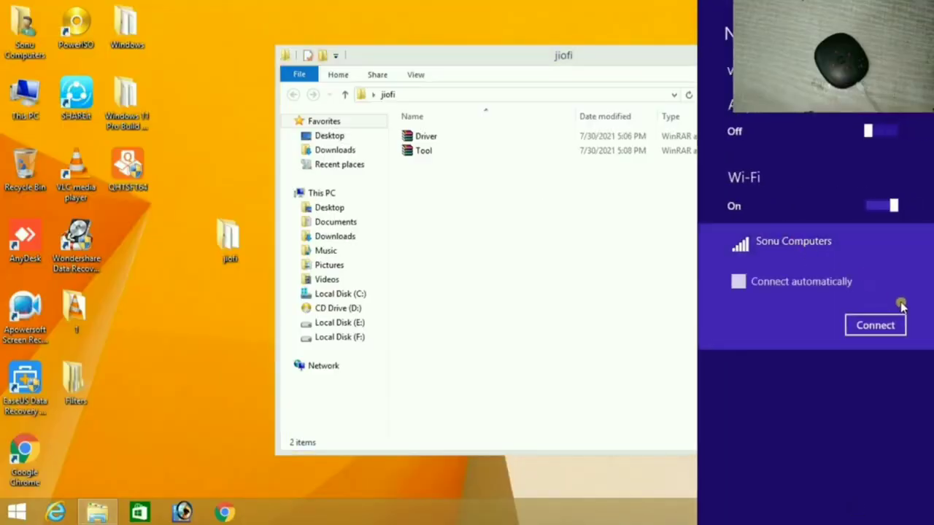
pyautogui.click(888, 328)
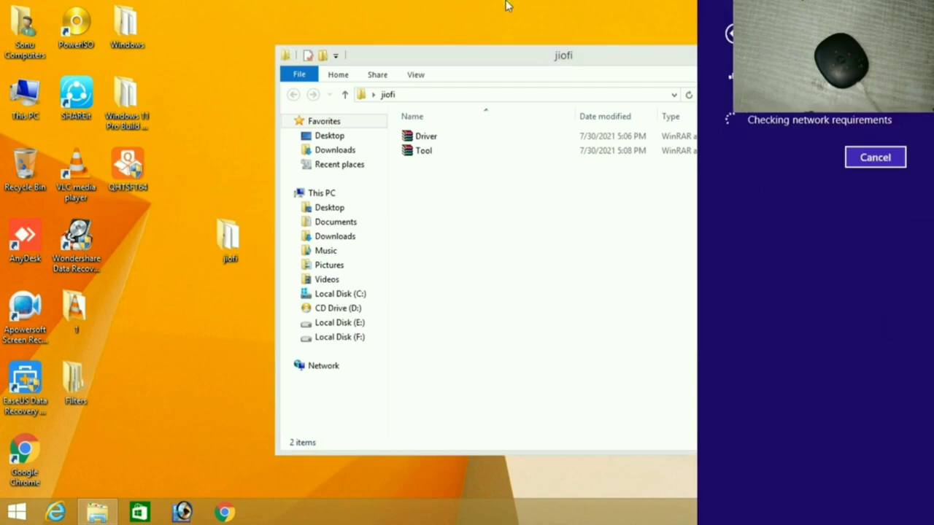
pyautogui.click(508, 6)
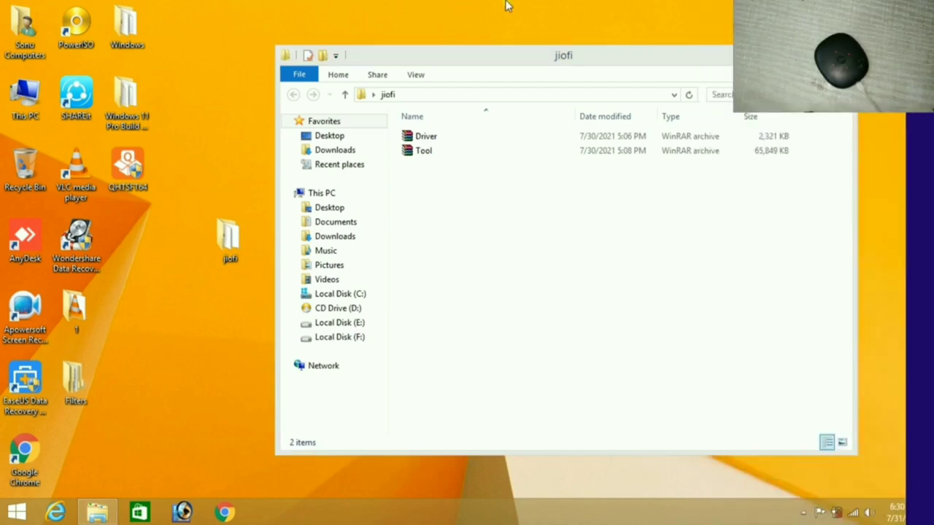
# Extract the Driver and Tool archives in the jiofi folder into their own Driver and Tool subfolders.
pyautogui.click(425, 151)
pyautogui.click(423, 137)
pyautogui.rightClick(426, 137)
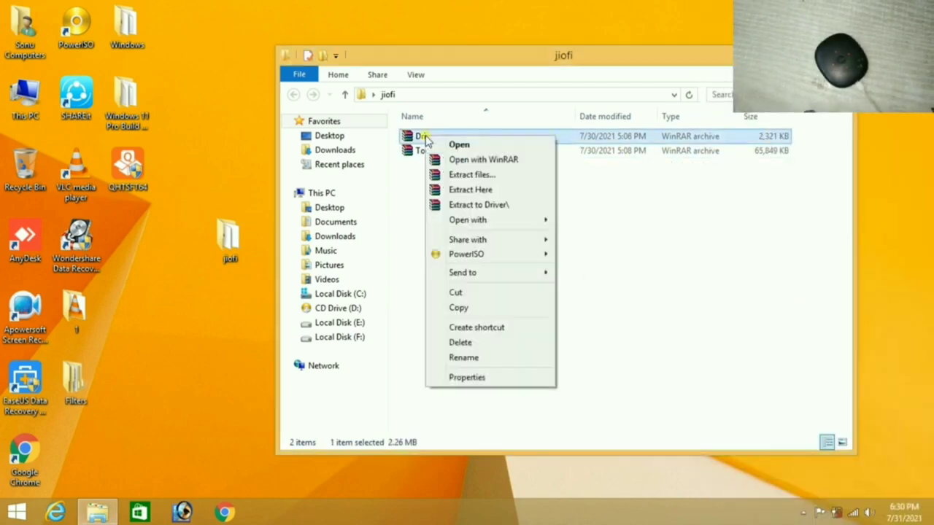
pyautogui.click(475, 205)
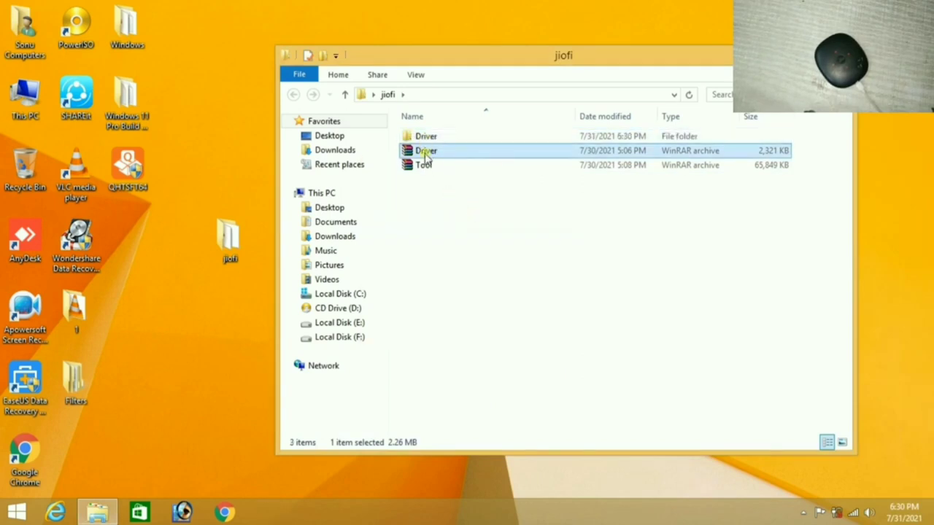
pyautogui.click(423, 167)
pyautogui.rightClick(423, 166)
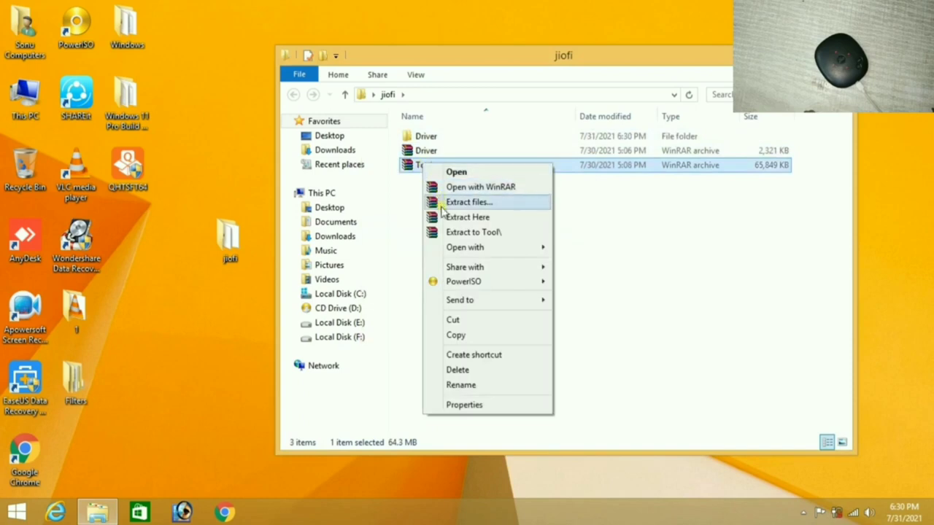
pyautogui.click(472, 232)
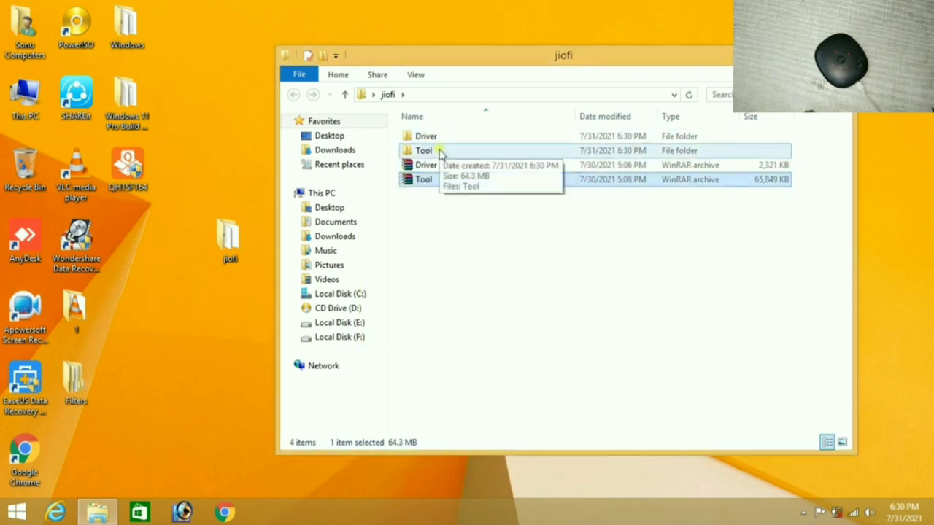
# Run the Driver application from the Driver subfolder and complete the AMTelecom USB Composite Device setup with the Modify option.
pyautogui.doubleClick(428, 138)
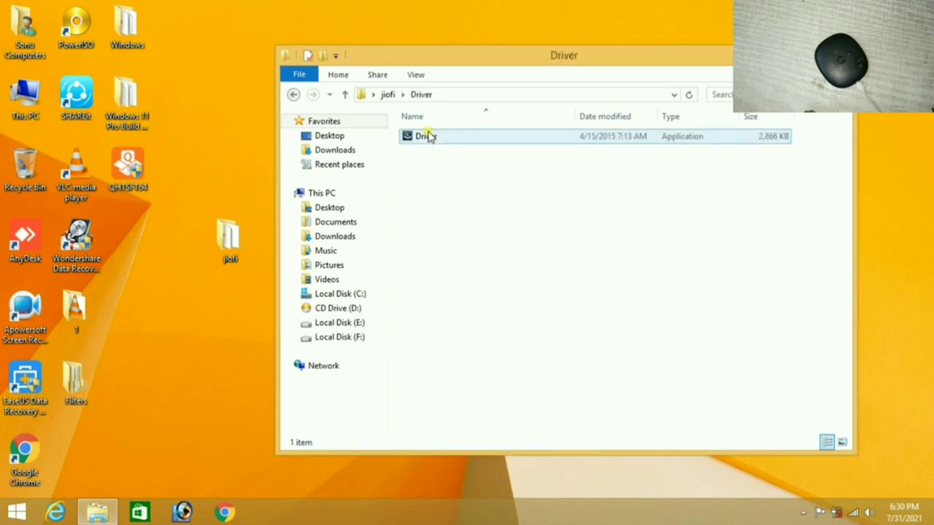
pyautogui.doubleClick(430, 143)
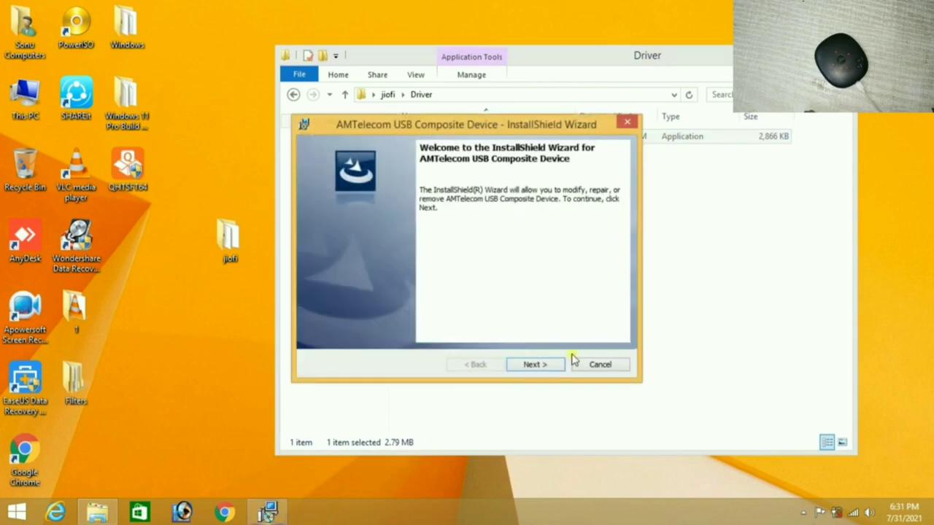
pyautogui.click(536, 364)
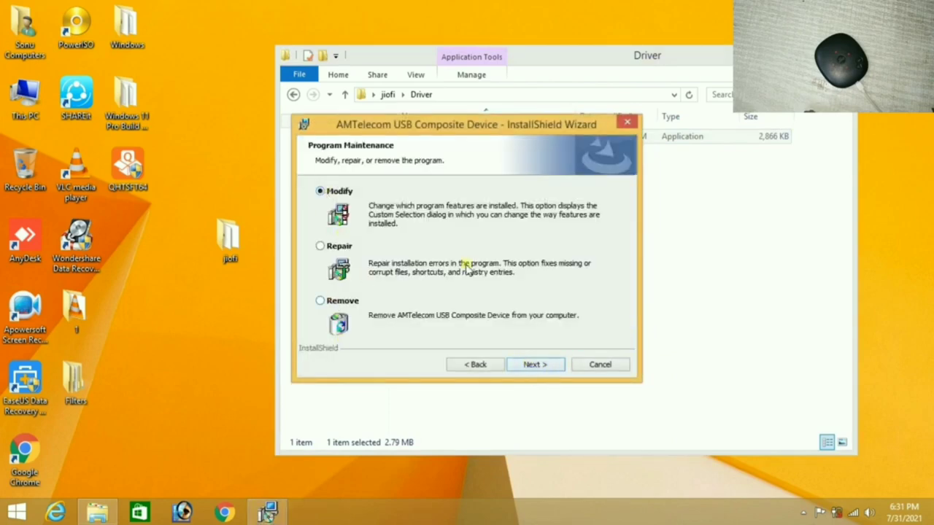
pyautogui.click(540, 365)
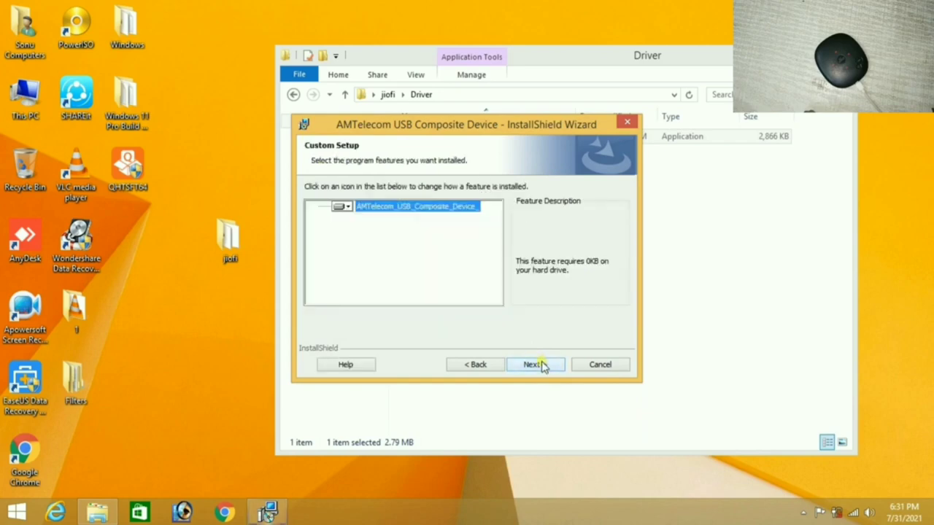
pyautogui.click(540, 365)
pyautogui.click(540, 365)
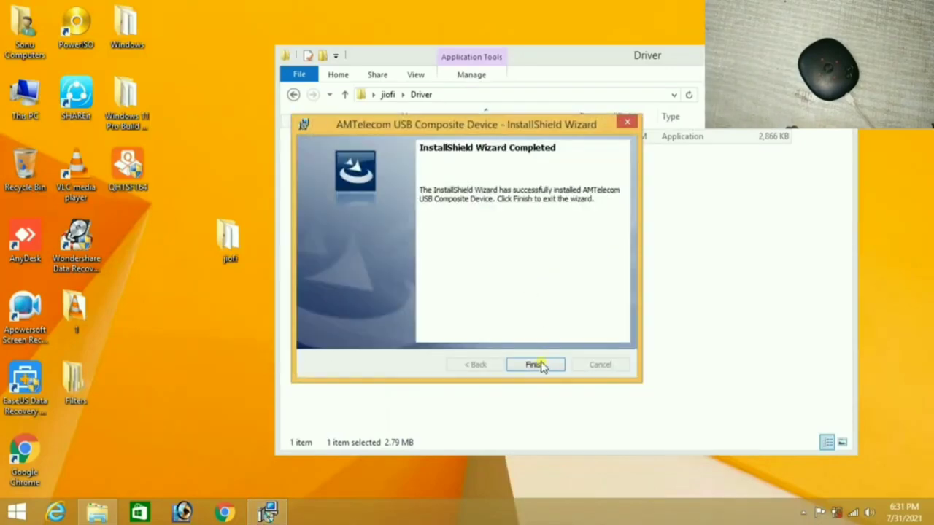
pyautogui.click(535, 365)
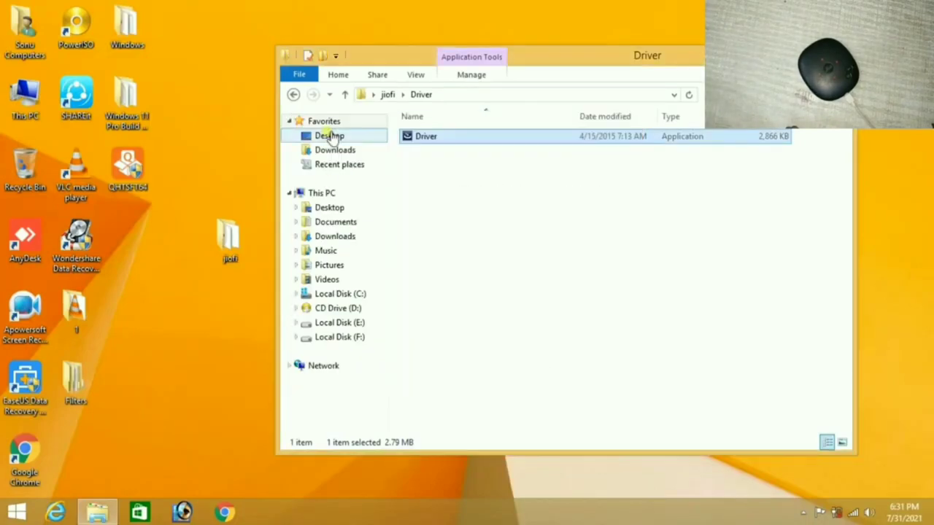
# Run the Tool application from the Tool subfolder to start the firmware upgrade, checking the Wi-Fi connection meanwhile.
pyautogui.click(292, 95)
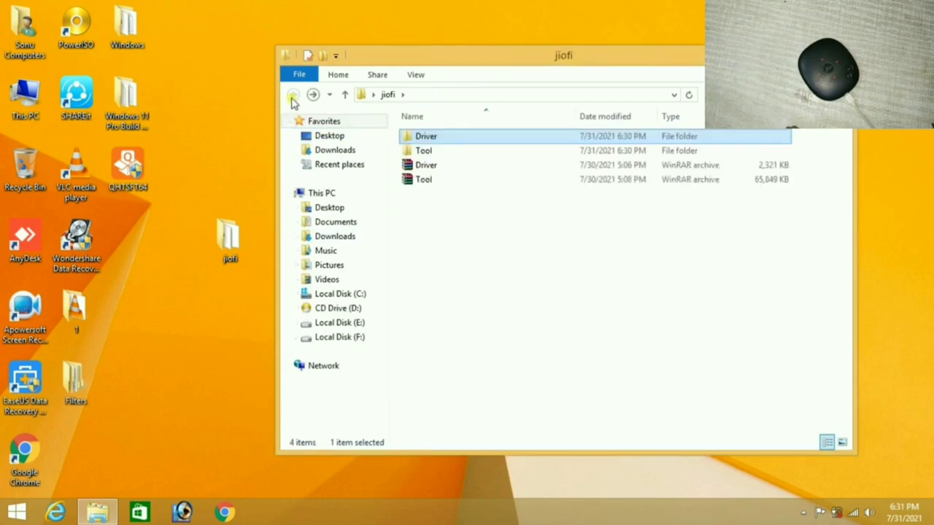
pyautogui.doubleClick(446, 152)
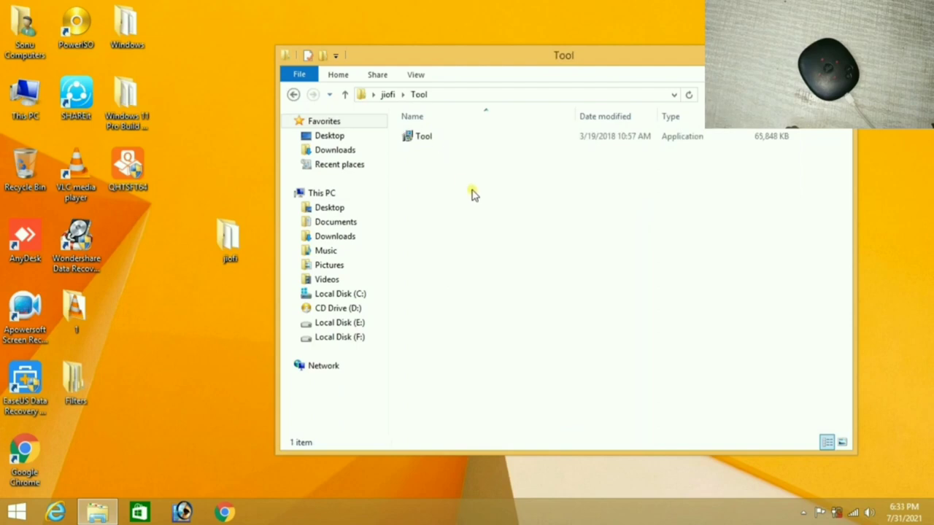
pyautogui.click(424, 138)
pyautogui.doubleClick(424, 138)
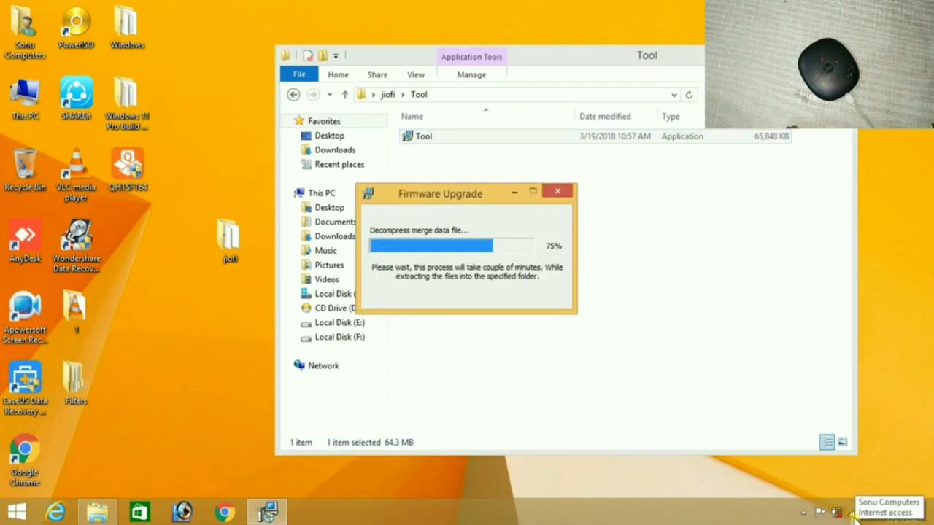
pyautogui.click(852, 513)
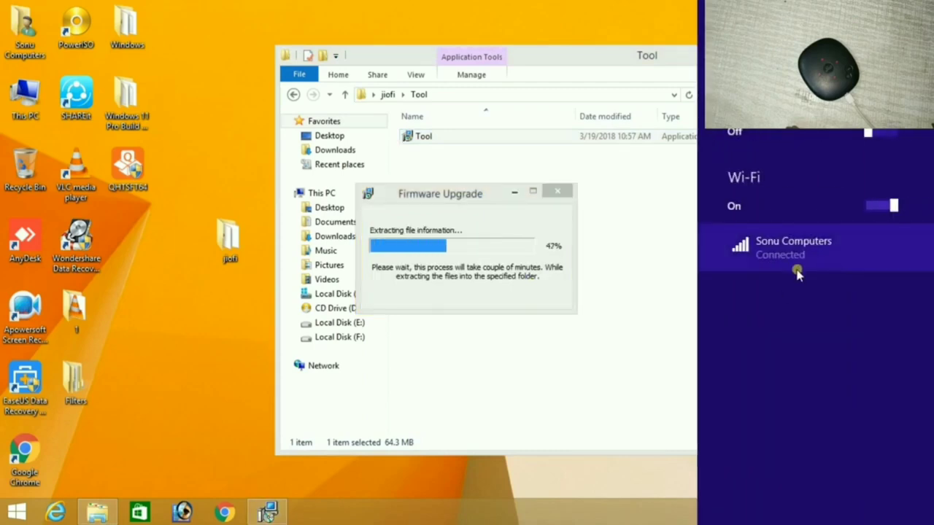
pyautogui.click(547, 368)
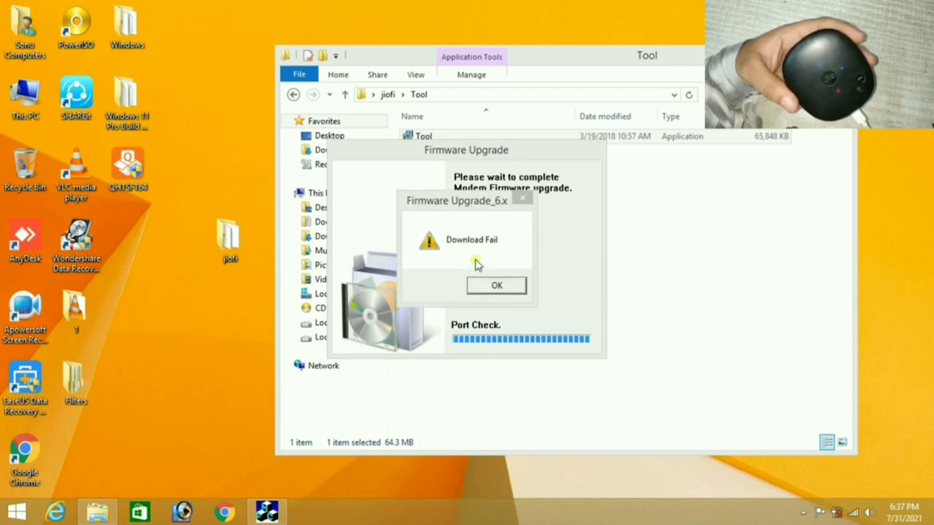
# Dismiss the firmware upgrade message and close the Tool folder window.
pyautogui.click(497, 286)
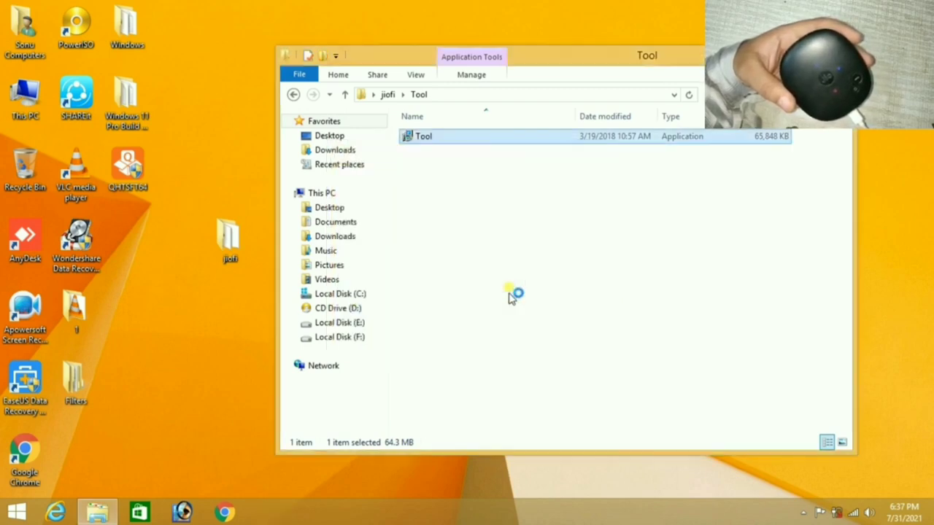
pyautogui.hotkey('alt', 'F4')
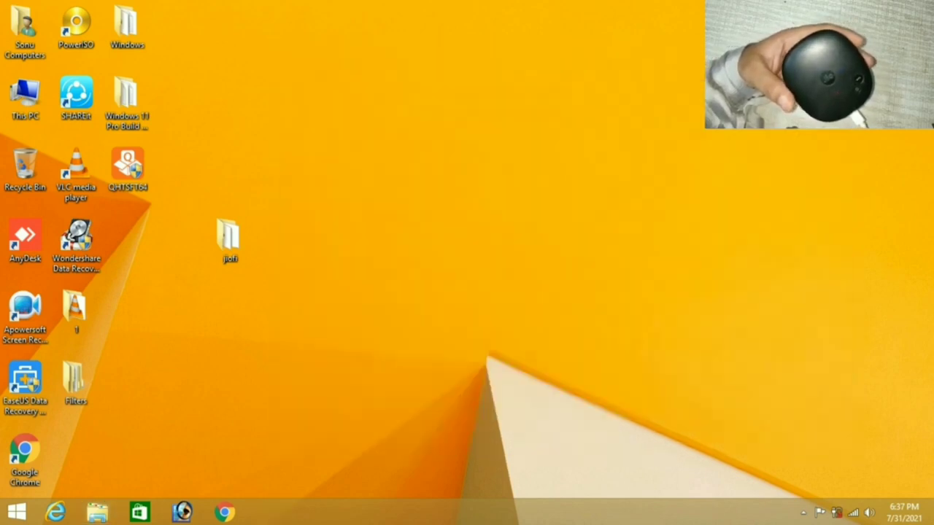